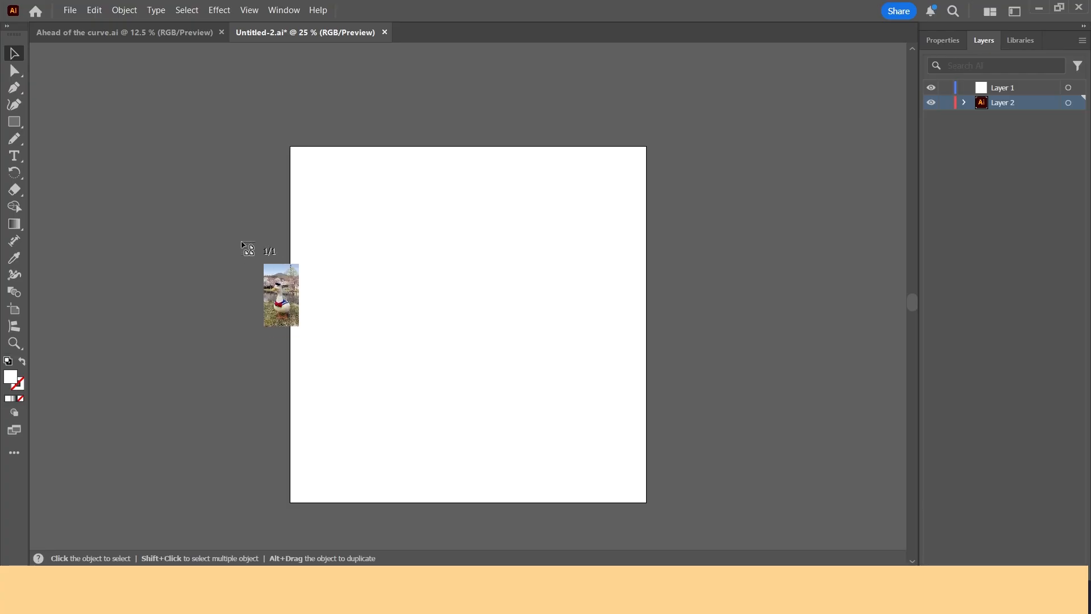
Step: Inspect the duck reference photo, the illustrated duck and the sketch on the canvas
{"action": "left_click", "coordinate": [234, 190]}
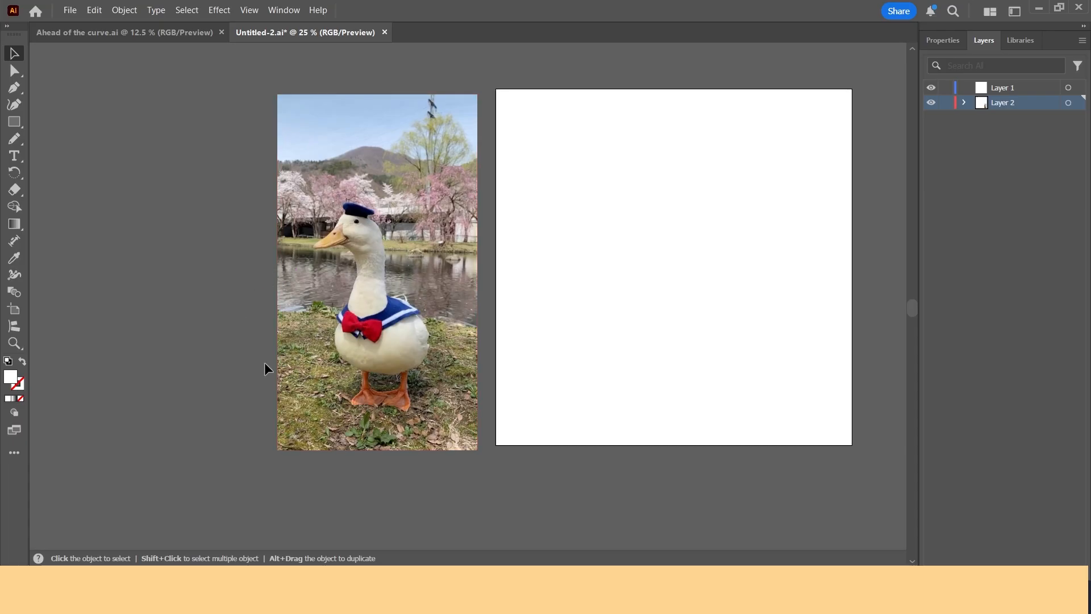
{"action": "scroll", "coordinate": [350, 312], "scroll_direction": "up", "scroll_amount": 2, "text": "alt"}
{"action": "scroll", "coordinate": [329, 196], "scroll_direction": "up", "scroll_amount": 1}
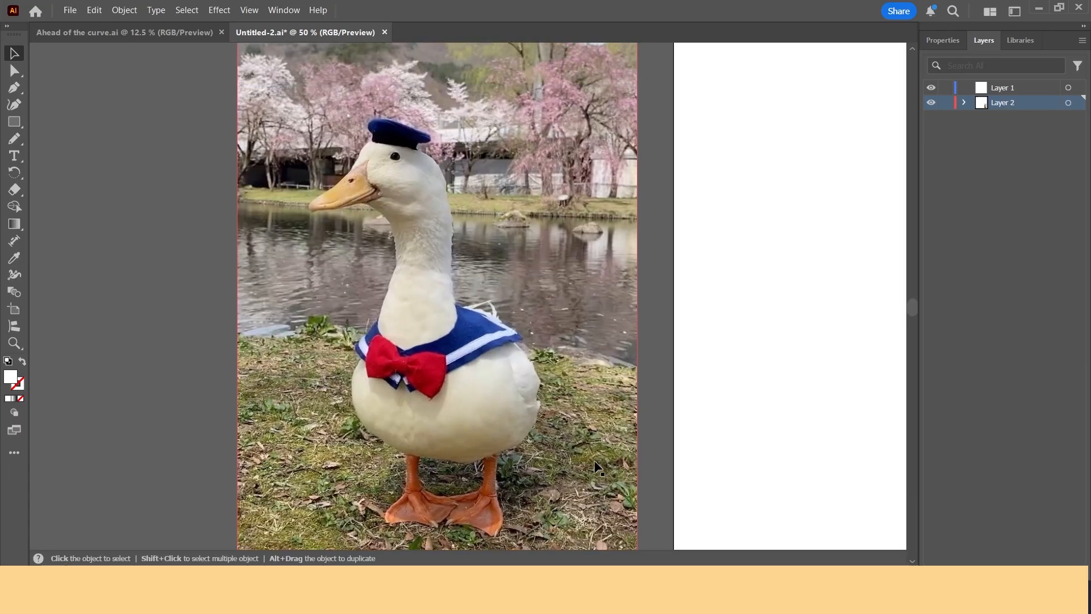
{"action": "scroll", "coordinate": [442, 394], "scroll_direction": "right", "scroll_amount": 1}
{"action": "scroll", "coordinate": [400, 352], "scroll_direction": "down", "scroll_amount": 1, "text": "alt"}
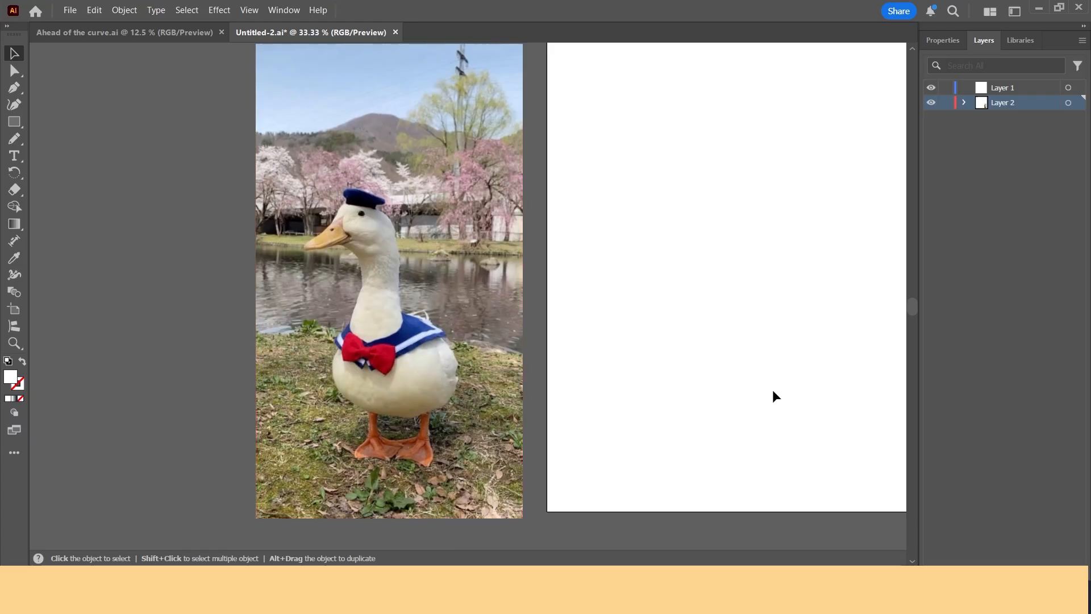
{"action": "scroll", "coordinate": [762, 369], "scroll_direction": "right", "scroll_amount": 2}
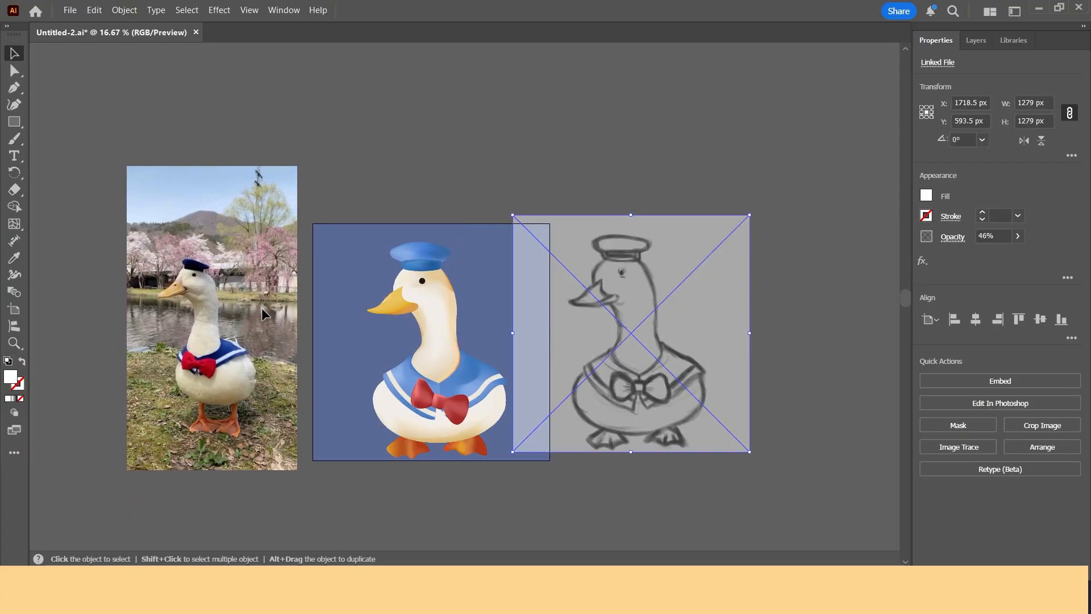
{"action": "left_click", "coordinate": [237, 336]}
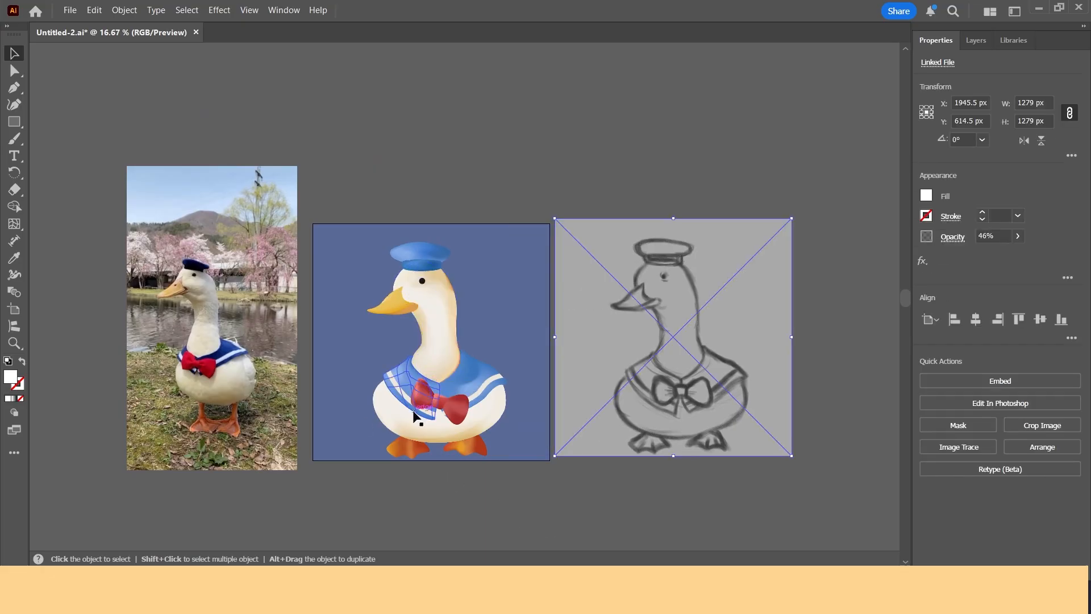
{"action": "scroll", "coordinate": [405, 368], "scroll_direction": "up", "scroll_amount": 1}
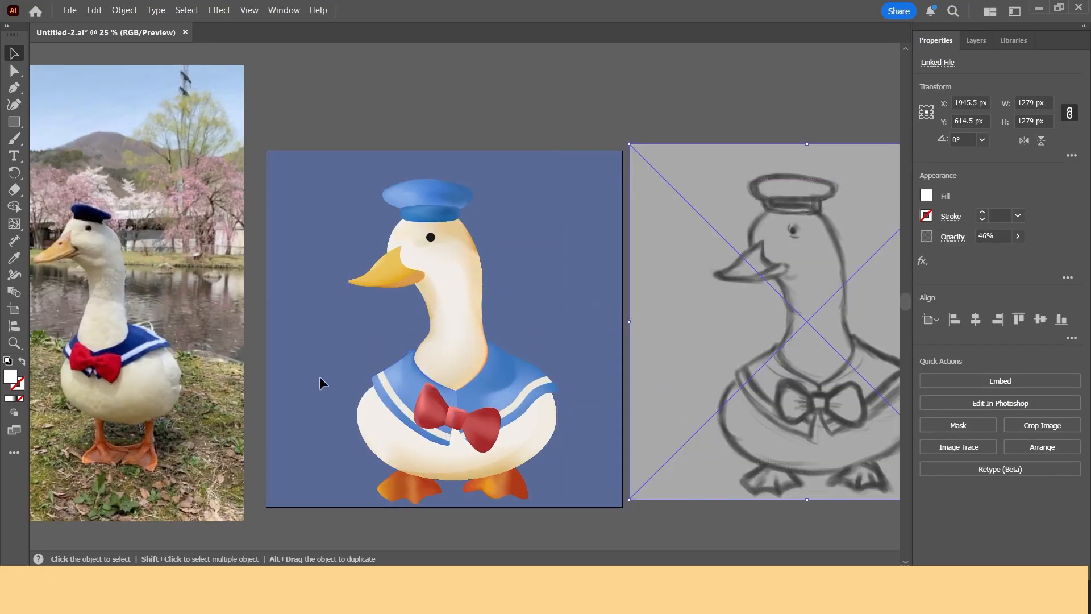
{"action": "left_click", "coordinate": [478, 330]}
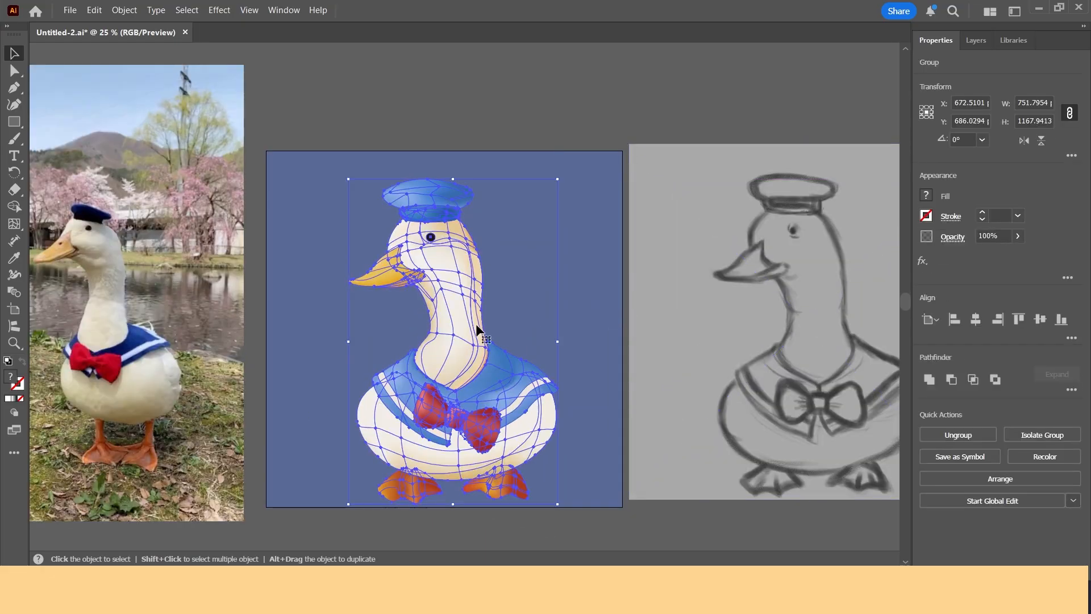
{"action": "left_click", "coordinate": [606, 272]}
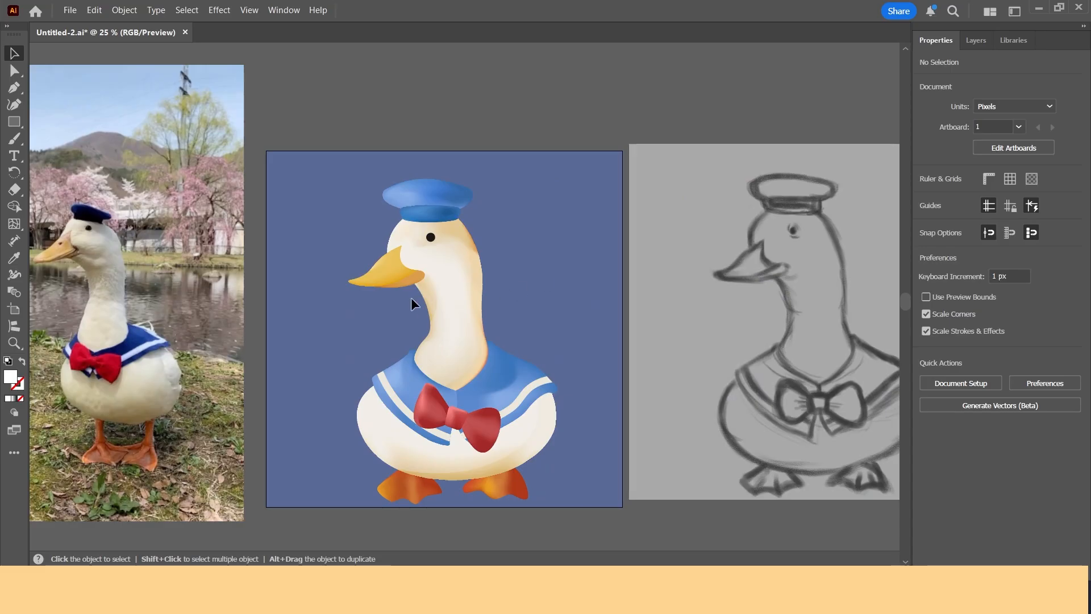
{"action": "scroll", "coordinate": [453, 312], "scroll_direction": "up", "scroll_amount": 1}
{"action": "double_click", "coordinate": [516, 312]}
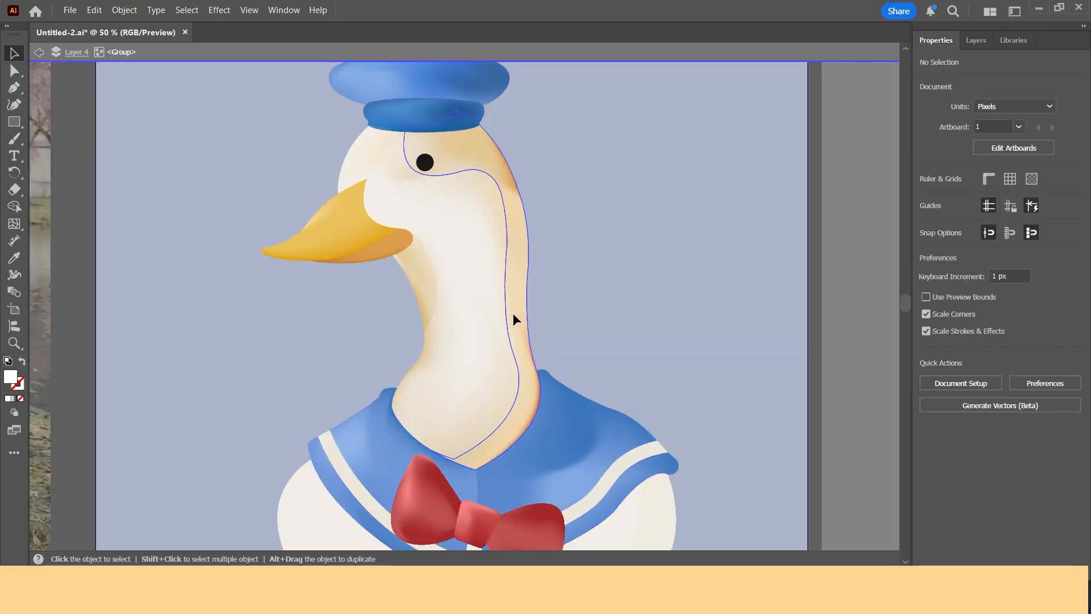
{"action": "left_click_drag", "start_coordinate": [514, 312], "coordinate": [568, 316]}
{"action": "key", "text": "ctrl+z"}
{"action": "left_click", "coordinate": [645, 294]}
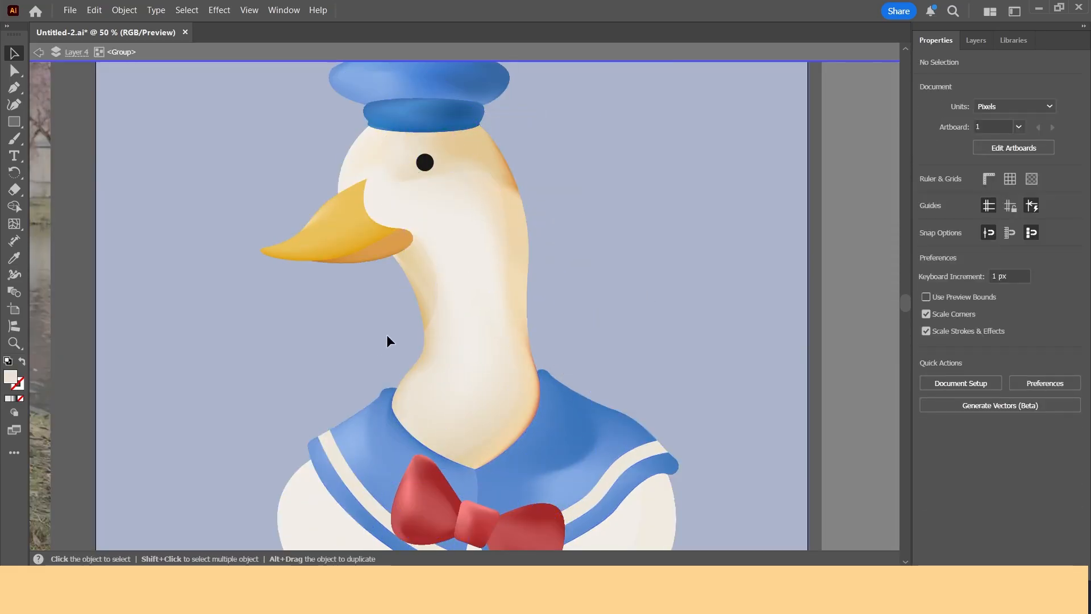
{"action": "double_click", "coordinate": [646, 397]}
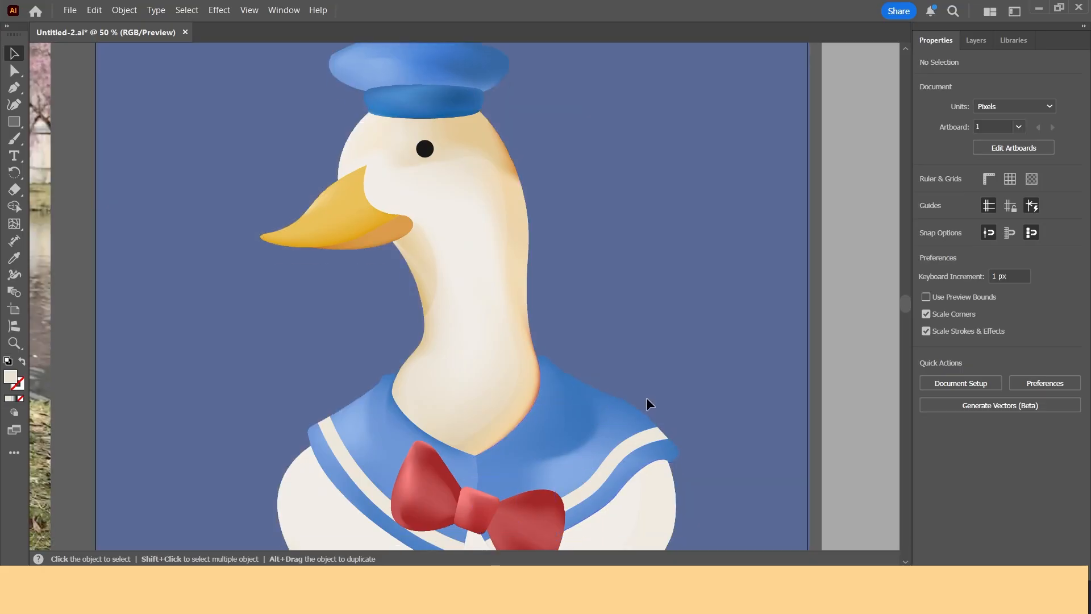
{"action": "left_click_drag", "start_coordinate": [631, 353], "coordinate": [646, 282]}
{"action": "scroll", "coordinate": [409, 395], "scroll_direction": "down", "scroll_amount": 2}
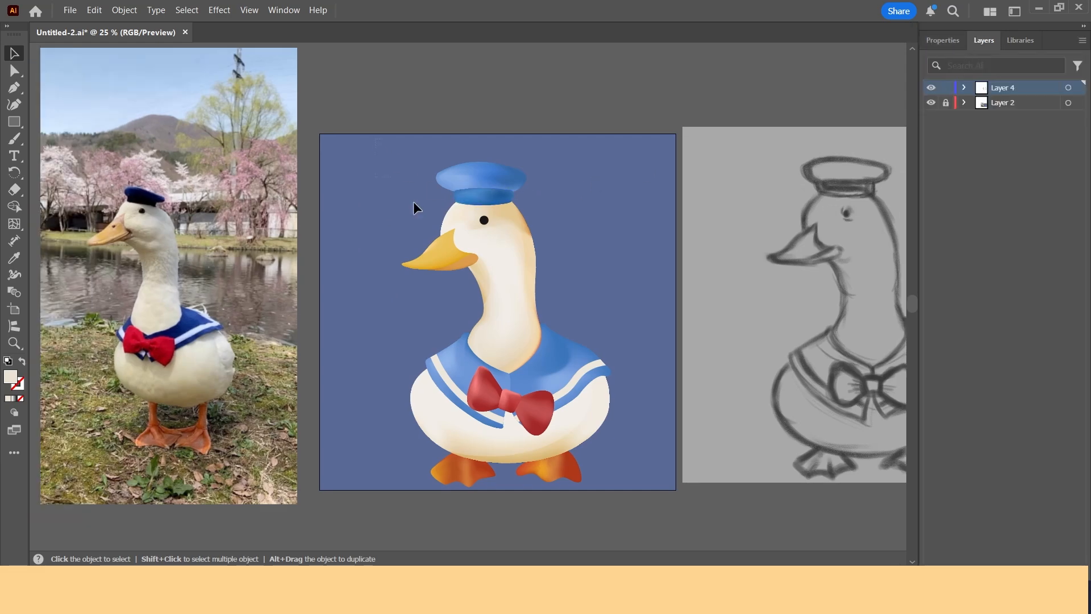
Step: Rasterize the duck illustration with a transparent background
{"action": "left_click", "coordinate": [413, 202]}
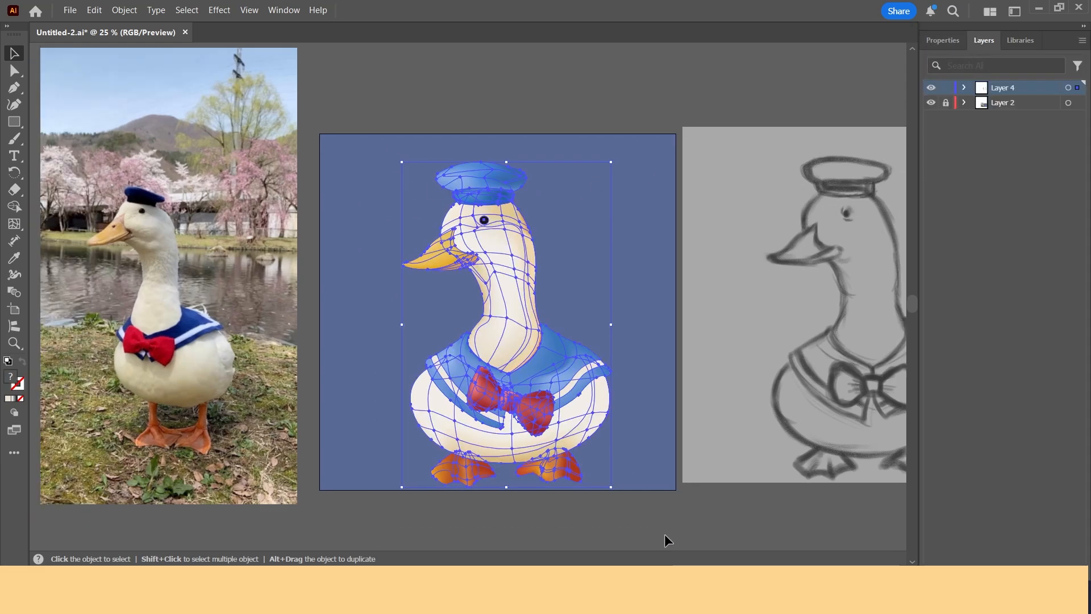
{"action": "left_click", "coordinate": [643, 517]}
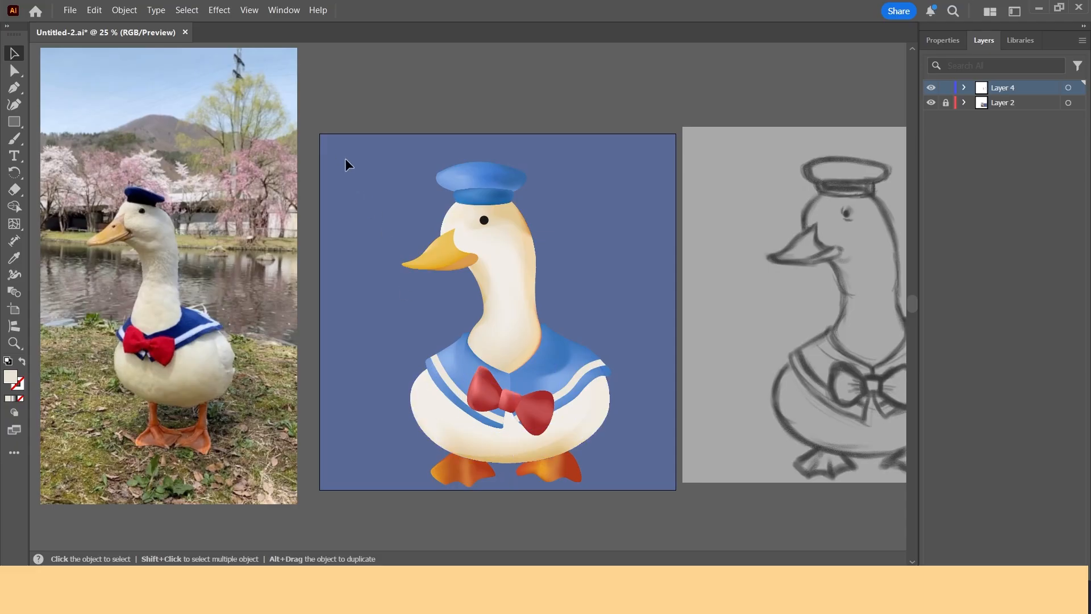
{"action": "left_click_drag", "start_coordinate": [508, 371], "coordinate": [485, 364]}
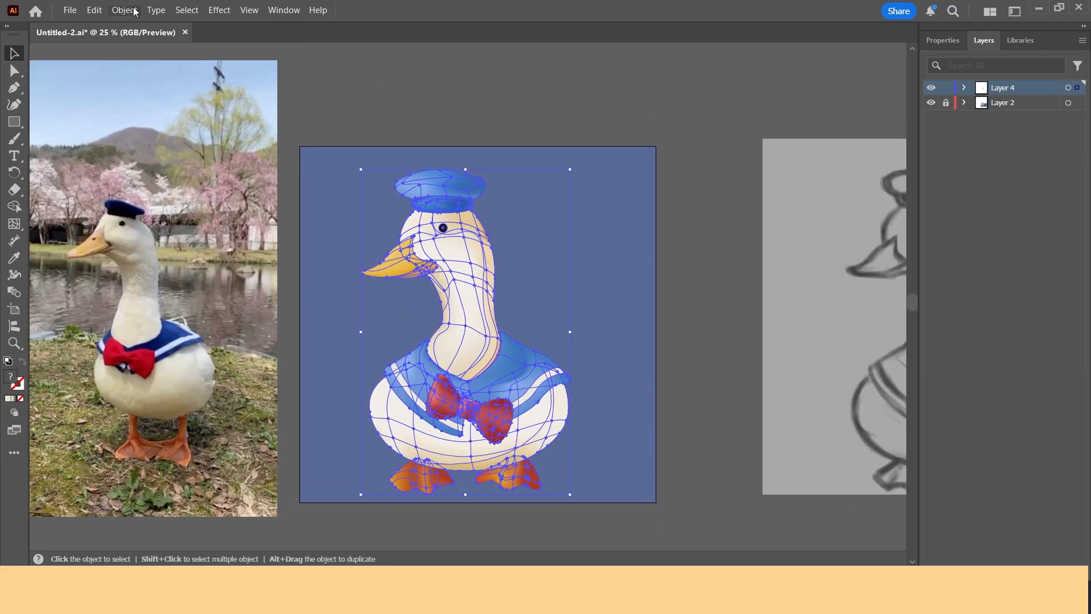
{"action": "left_click", "coordinate": [125, 10]}
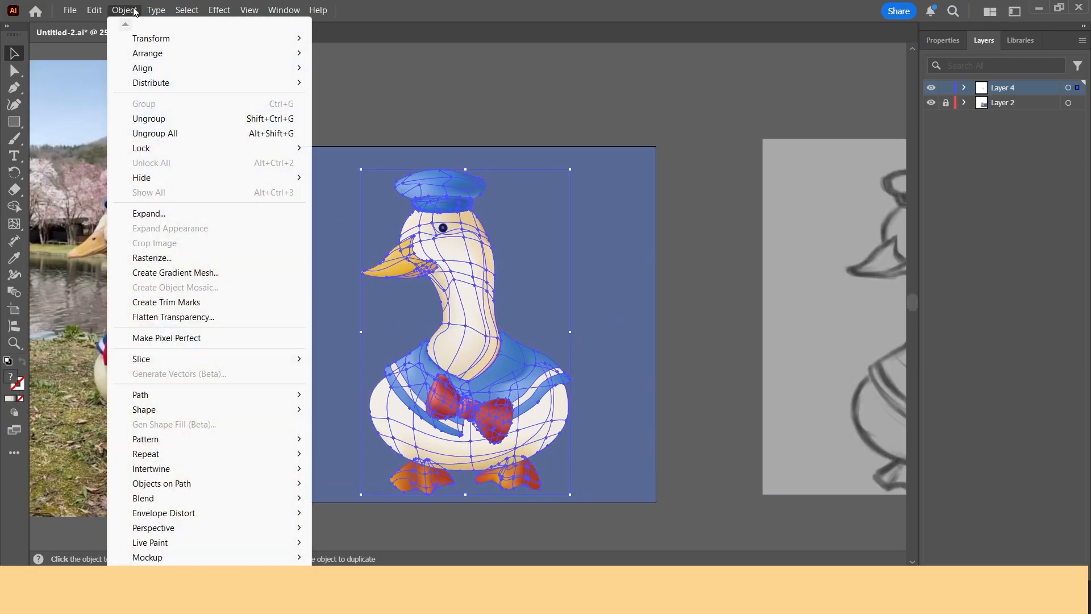
{"action": "left_click", "coordinate": [168, 260]}
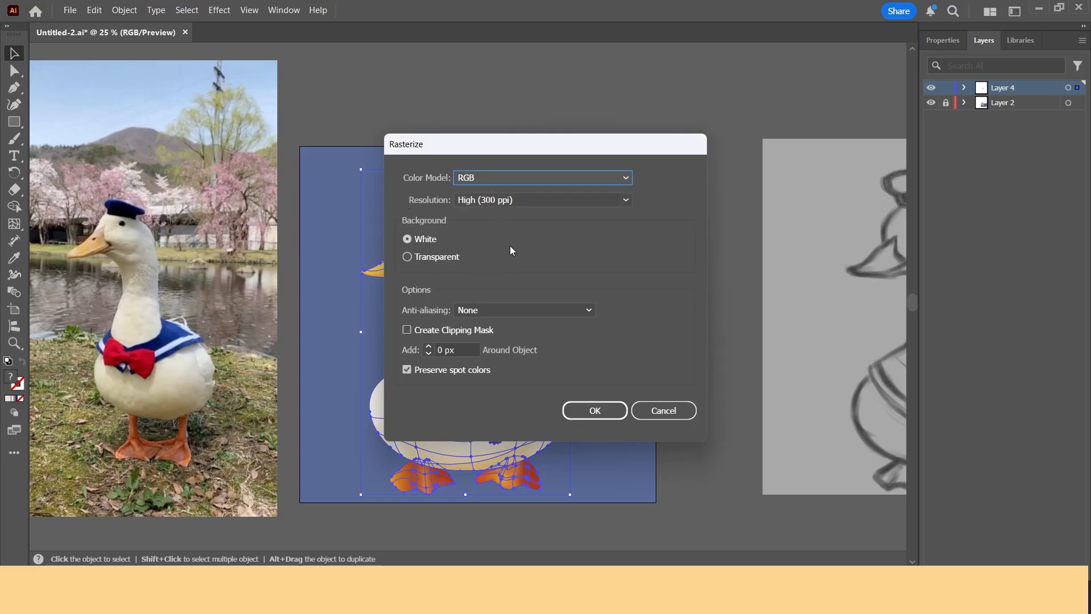
{"action": "left_click", "coordinate": [436, 256]}
{"action": "left_click", "coordinate": [483, 311]}
{"action": "left_click", "coordinate": [481, 326]}
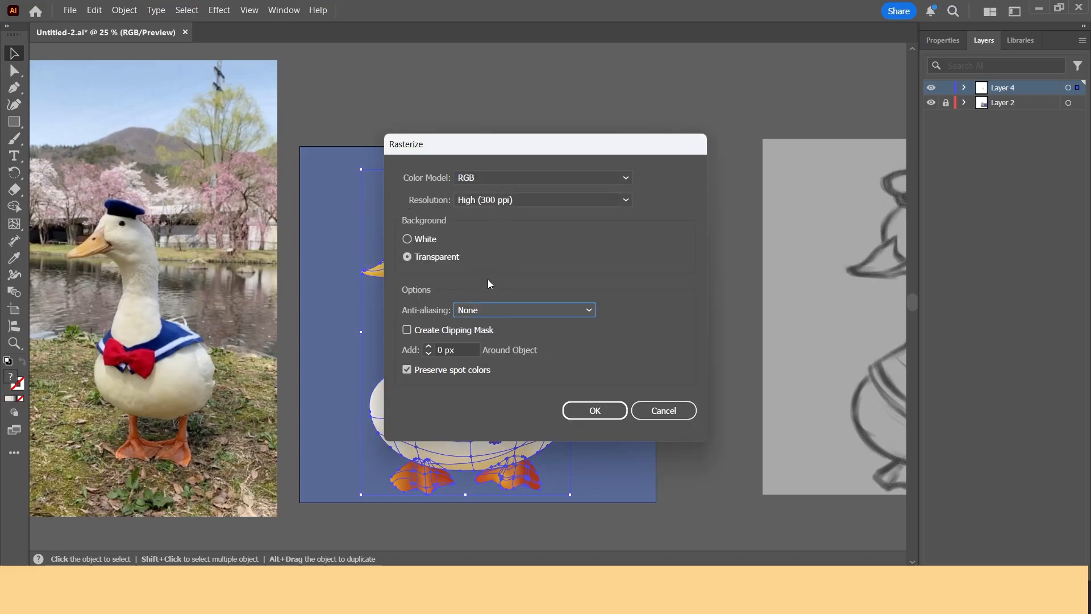
{"action": "left_click", "coordinate": [584, 412]}
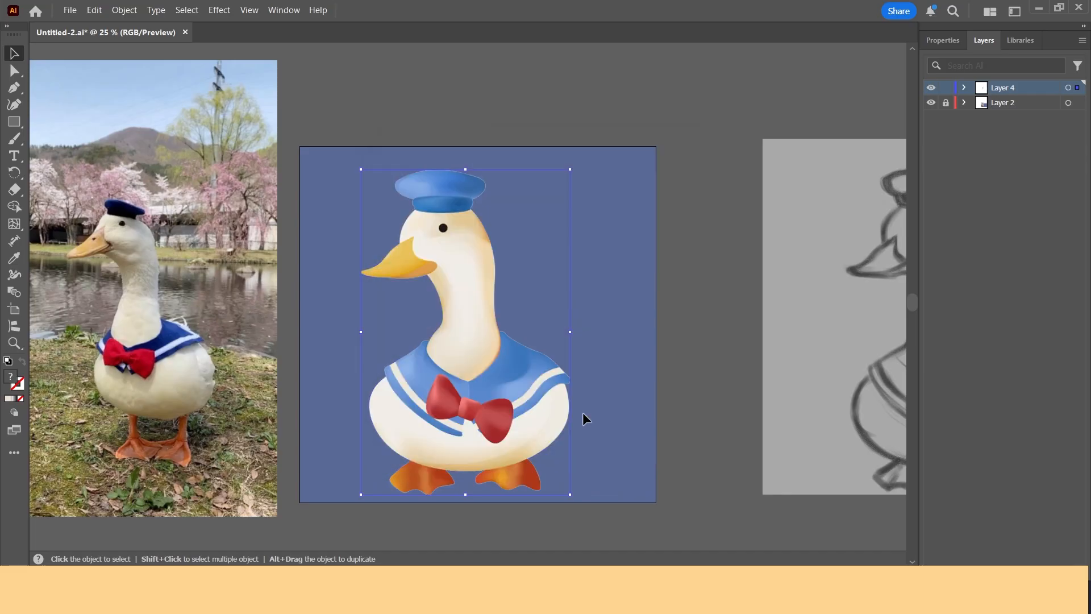
Step: Reposition the rasterized duck slightly on the artboard
{"action": "left_click_drag", "start_coordinate": [487, 347], "coordinate": [513, 339]}
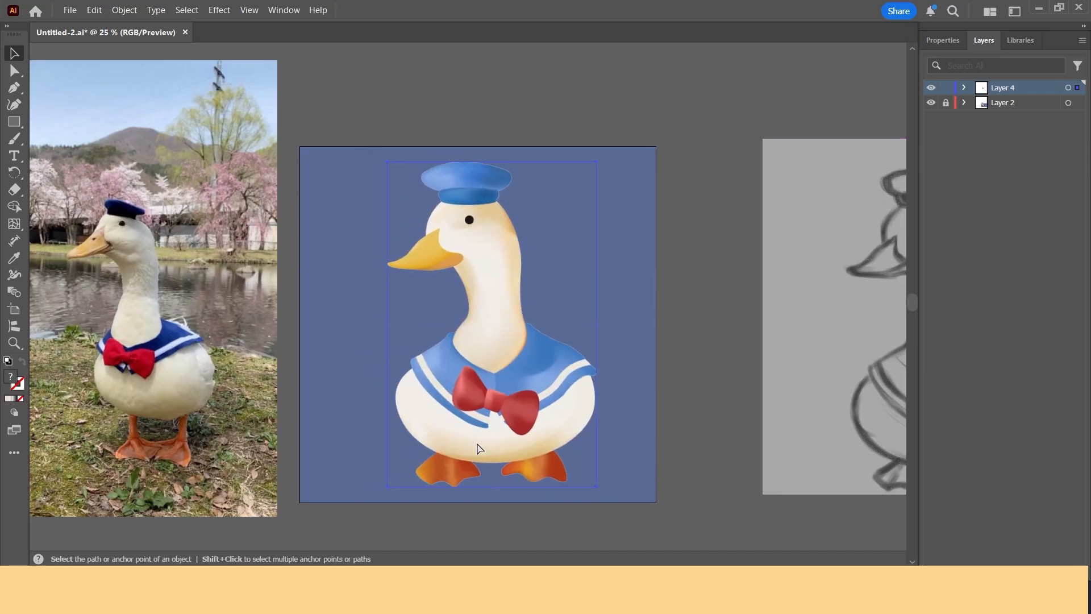
{"action": "scroll", "coordinate": [449, 359], "scroll_direction": "up", "scroll_amount": 4}
{"action": "scroll", "coordinate": [380, 310], "scroll_direction": "down", "scroll_amount": 4}
{"action": "scroll", "coordinate": [387, 343], "scroll_direction": "up", "scroll_amount": 1}
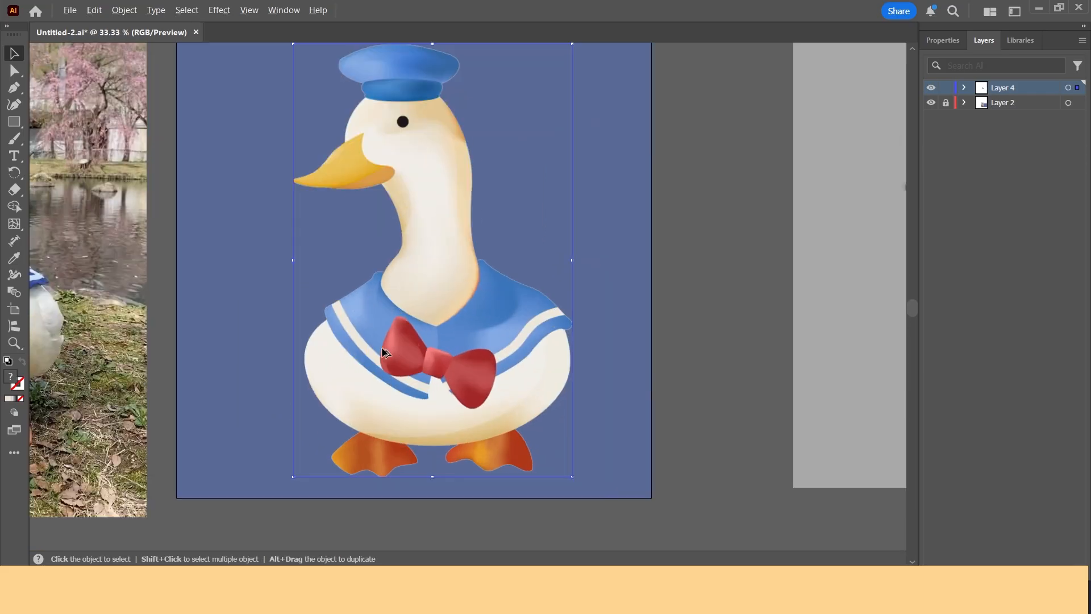
{"action": "left_click_drag", "start_coordinate": [378, 366], "coordinate": [385, 385]}
Step: Create an object mosaic from the duck with 40 tiles across, applying Use Ratio for the height
{"action": "left_click", "coordinate": [93, 9]}
{"action": "mouse_move", "coordinate": [124, 10]}
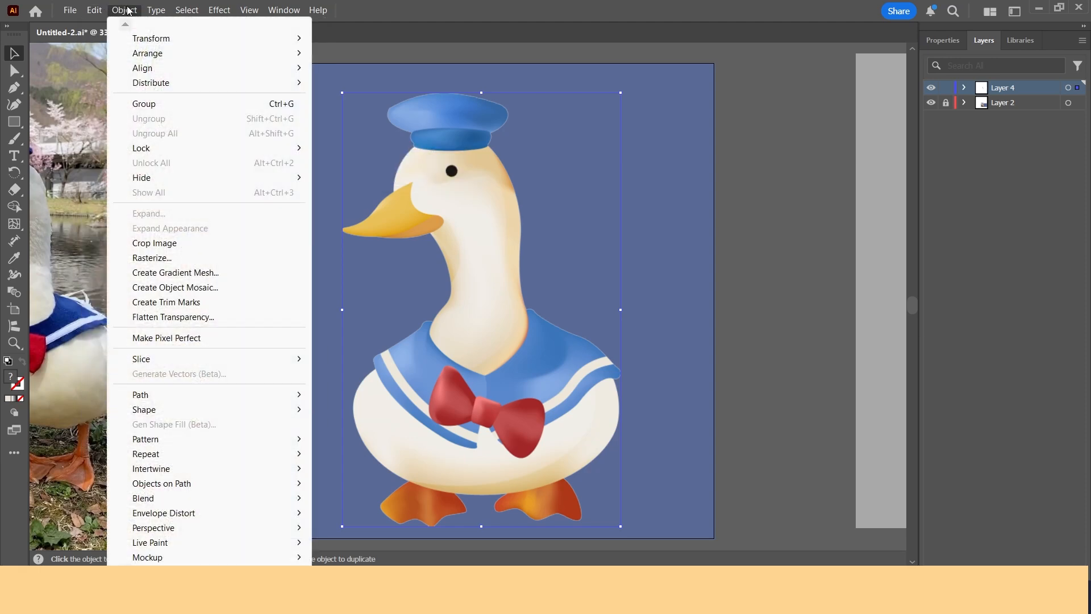
{"action": "left_click", "coordinate": [161, 289]}
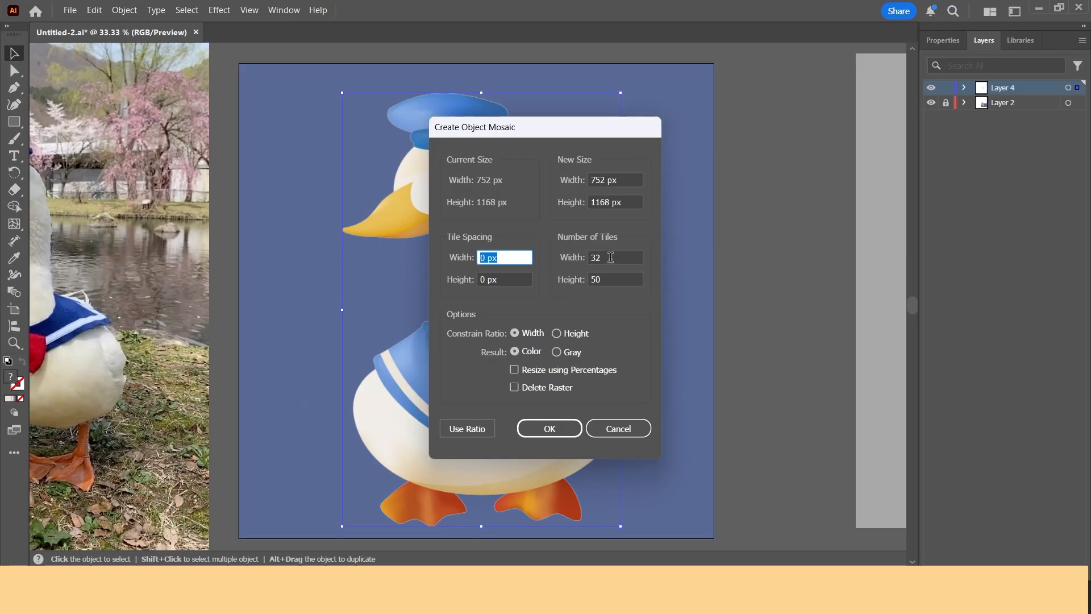
{"action": "left_click", "coordinate": [611, 257]}
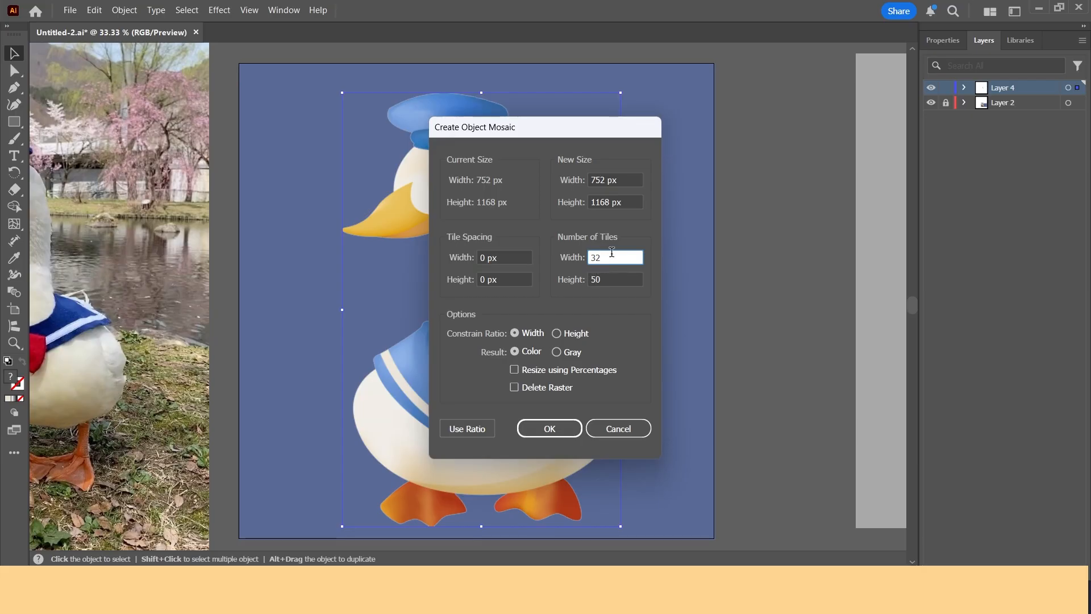
{"action": "double_click", "coordinate": [594, 255]}
{"action": "type", "text": "40"}
{"action": "left_click", "coordinate": [467, 429]}
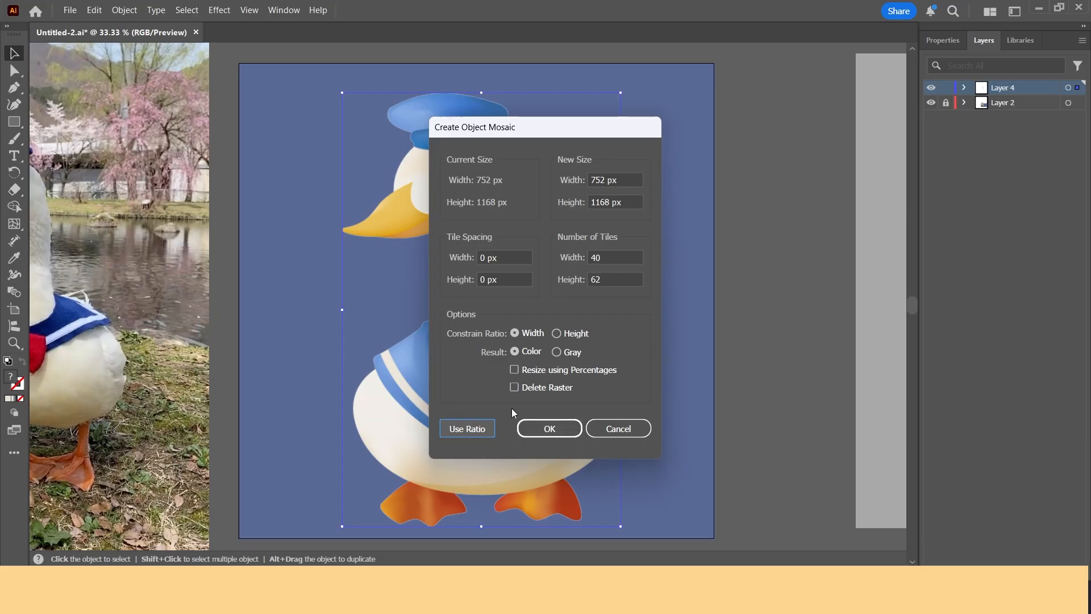
{"action": "left_click", "coordinate": [547, 431]}
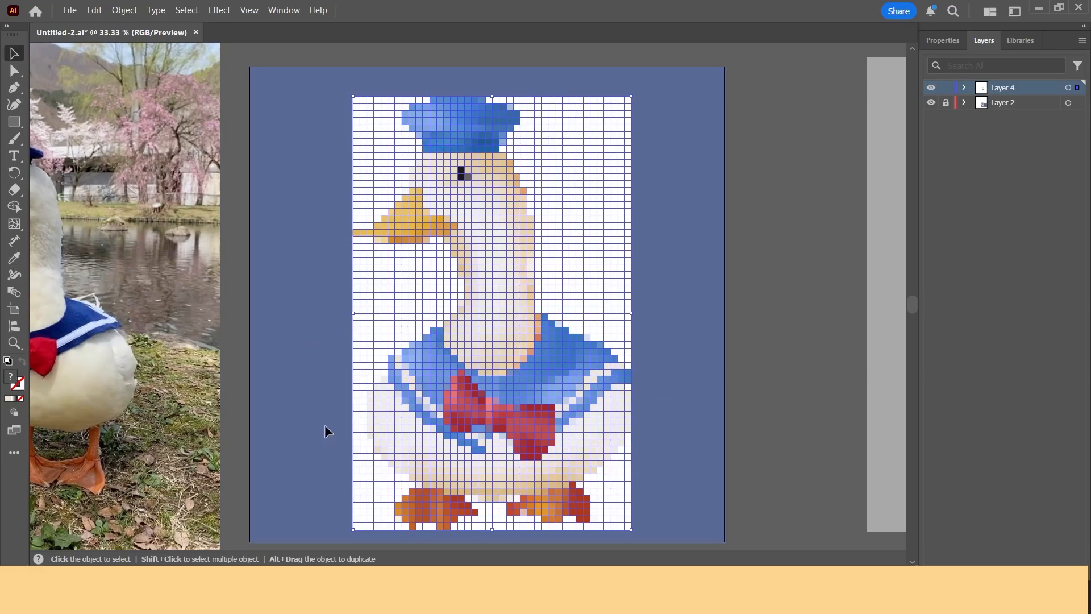
Step: Ungroup the mosaic tiles and deselect them
{"action": "right_click", "coordinate": [487, 230]}
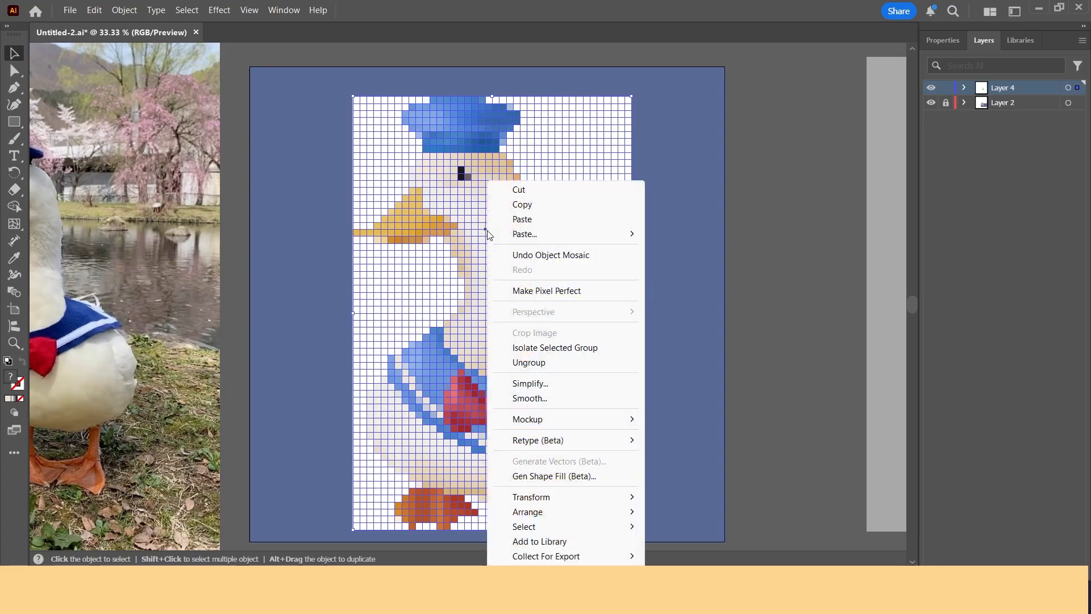
{"action": "left_click", "coordinate": [520, 362]}
{"action": "left_click", "coordinate": [680, 291]}
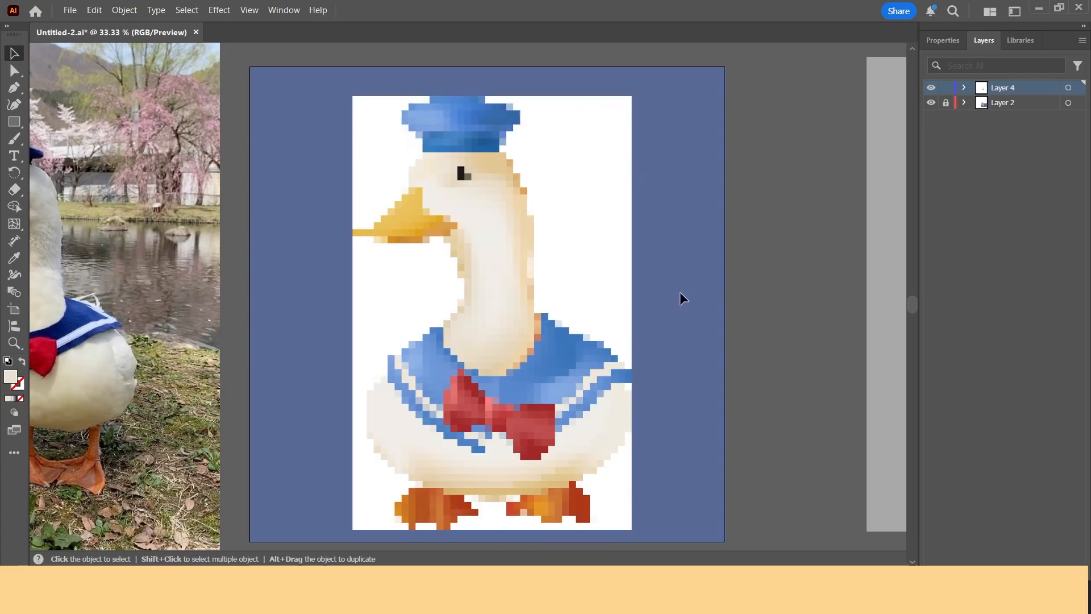
{"action": "left_click_drag", "start_coordinate": [511, 239], "coordinate": [611, 290]}
{"action": "key", "text": "ctrl+z"}
{"action": "key", "text": "ctrl+z"}
{"action": "key", "text": "ctrl+z"}
{"action": "left_click_drag", "start_coordinate": [526, 298], "coordinate": [618, 278]}
{"action": "key", "text": "ctrl+z"}
{"action": "left_click_drag", "start_coordinate": [570, 341], "coordinate": [675, 333]}
{"action": "key", "text": "ctrl+z"}
{"action": "left_click_drag", "start_coordinate": [585, 361], "coordinate": [653, 351]}
{"action": "key", "text": "ctrl+z"}
{"action": "left_click_drag", "start_coordinate": [592, 390], "coordinate": [635, 394]}
{"action": "key", "text": "ctrl+z"}
{"action": "left_click_drag", "start_coordinate": [571, 270], "coordinate": [642, 278]}
{"action": "key", "text": "ctrl+z"}
{"action": "left_click_drag", "start_coordinate": [629, 298], "coordinate": [541, 101]}
{"action": "key", "text": "Delete"}
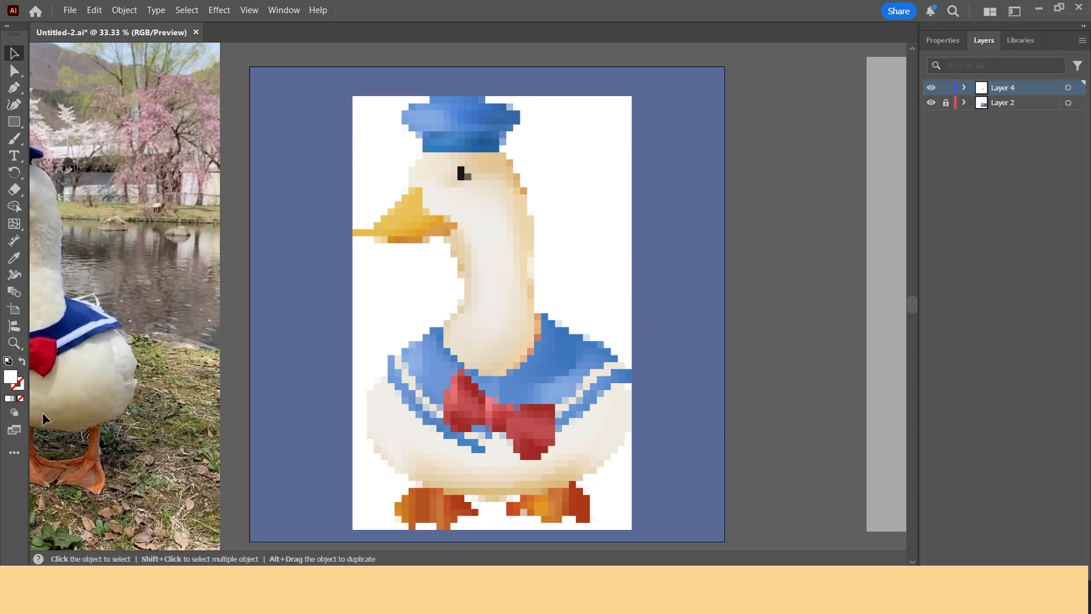
Step: Try selecting the white background tiles with the Magic Wand tool
{"action": "left_click", "coordinate": [14, 453]}
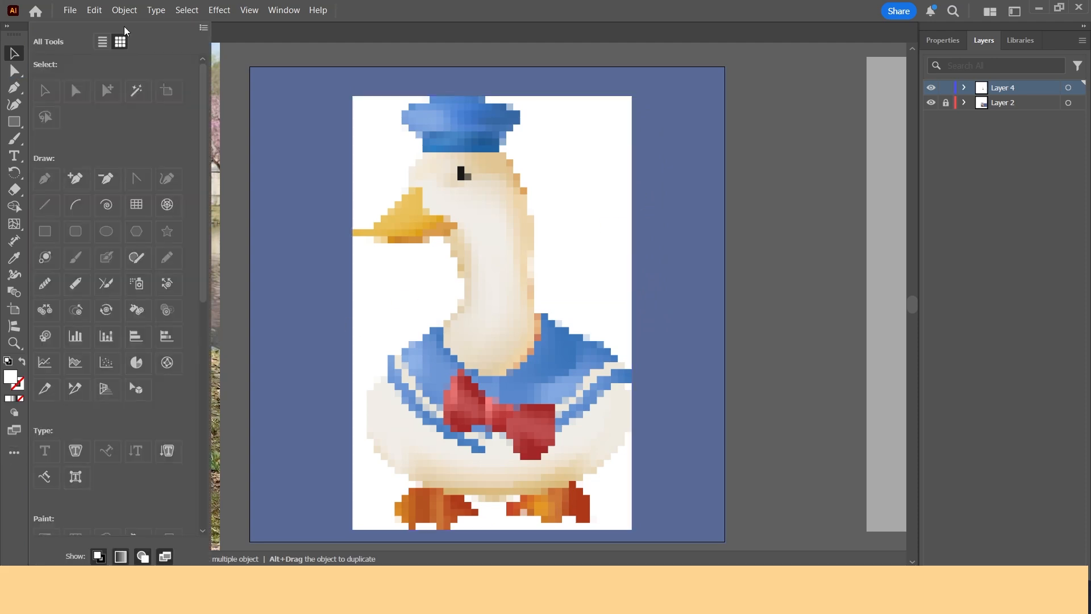
{"action": "left_click", "coordinate": [135, 97]}
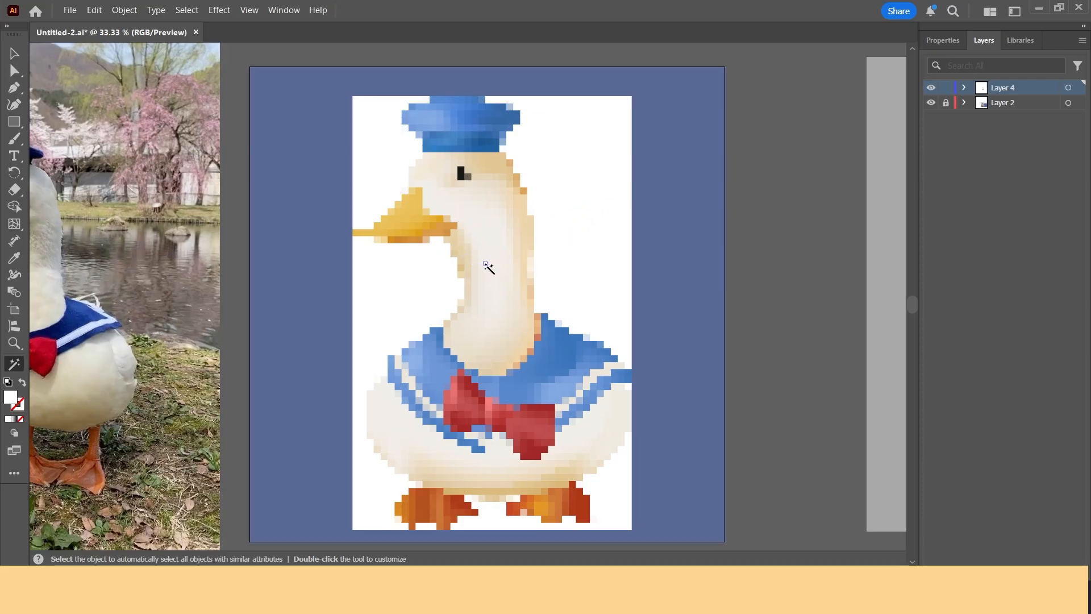
{"action": "left_click", "coordinate": [486, 250]}
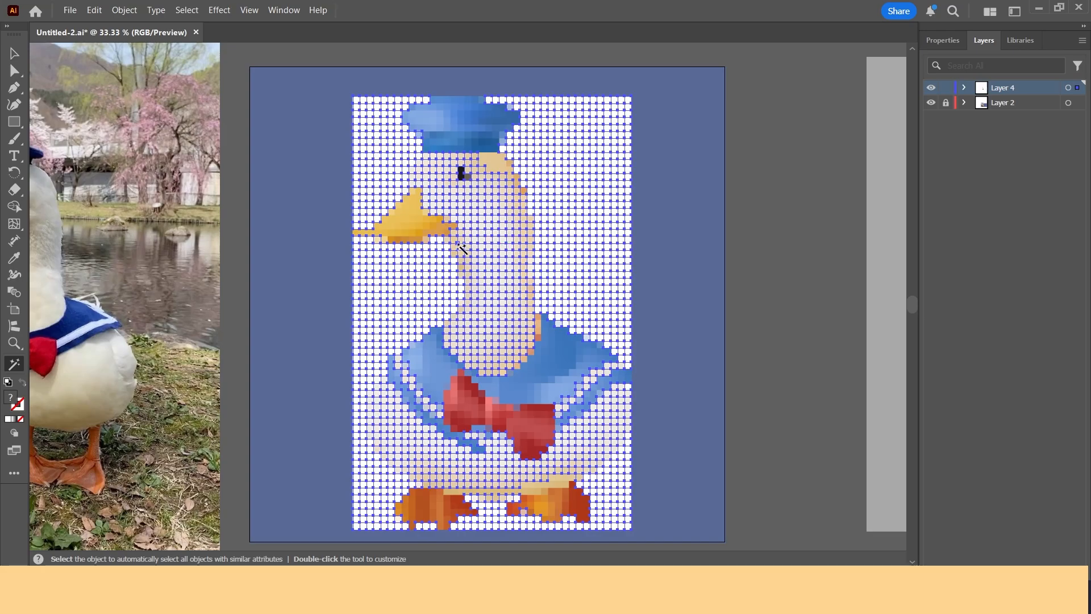
{"action": "left_click", "coordinate": [488, 252]}
{"action": "left_click", "coordinate": [625, 223]}
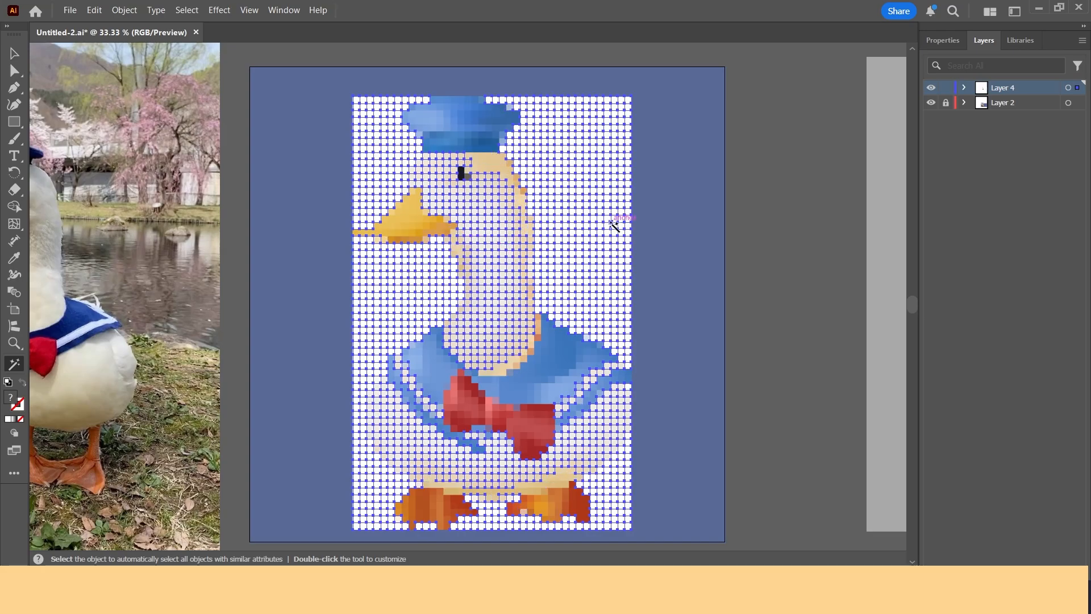
{"action": "left_click", "coordinate": [17, 56]}
{"action": "left_click", "coordinate": [370, 248]}
Step: Delete the white background tiles in the upper-right area of the mosaic
{"action": "left_click_drag", "start_coordinate": [662, 309], "coordinate": [541, 88]}
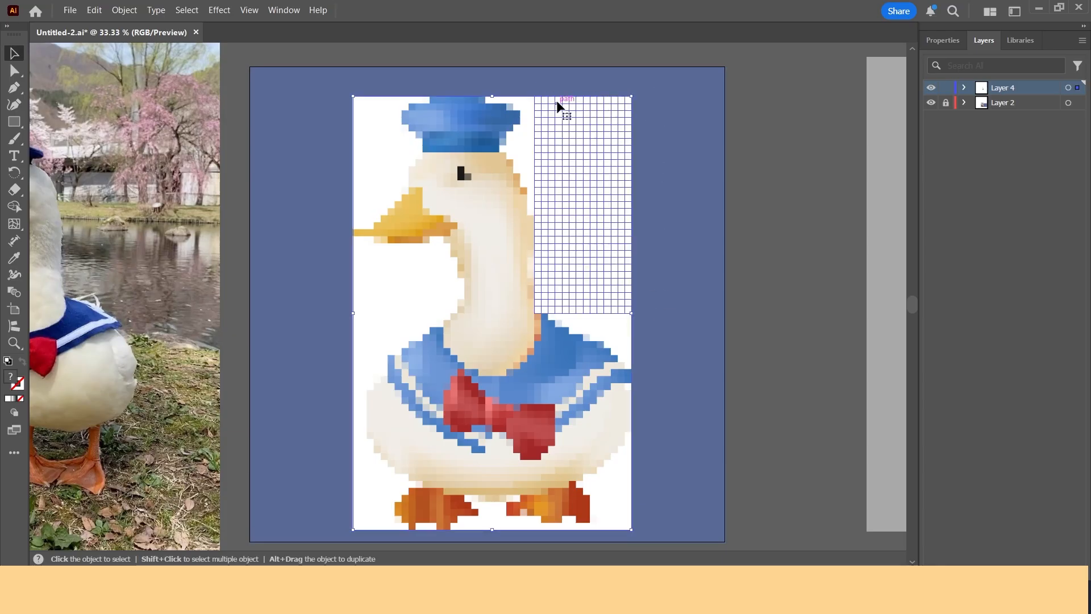
{"action": "key", "text": "Delete"}
{"action": "left_click_drag", "start_coordinate": [534, 209], "coordinate": [531, 178]}
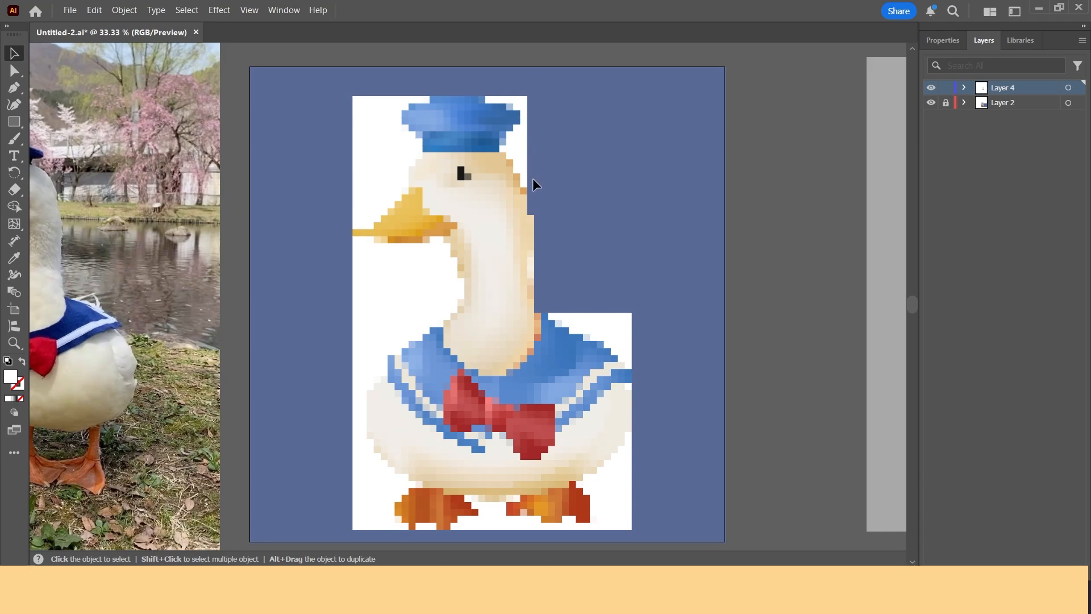
Step: Delete the leftover white tiles beside the hat, beak and neck of the mosaic duck
{"action": "key", "text": "Delete"}
{"action": "left_click", "coordinate": [503, 143]}
{"action": "key", "text": "Delete"}
{"action": "left_click_drag", "start_coordinate": [345, 160], "coordinate": [402, 161]}
{"action": "key", "text": "Delete"}
{"action": "left_click_drag", "start_coordinate": [417, 244], "coordinate": [447, 273]}
{"action": "key", "text": "Delete"}
{"action": "key", "text": "Delete"}
Step: Delete the remaining white background tiles around the duck's lower body and feet
{"action": "scroll", "coordinate": [365, 316], "scroll_direction": "down", "scroll_amount": 5}
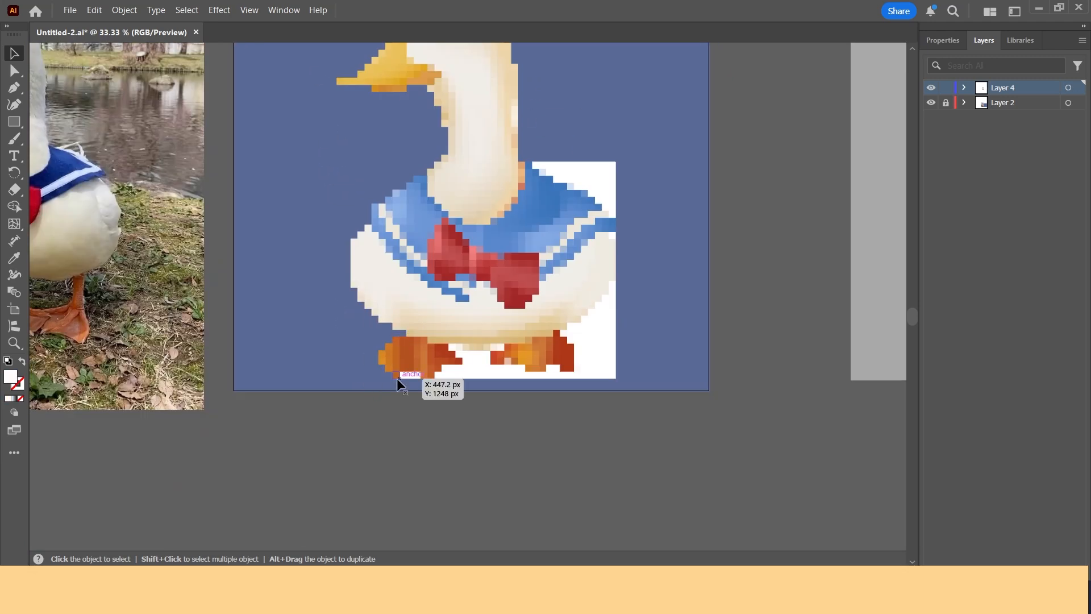
{"action": "left_click", "coordinate": [502, 347]}
{"action": "key", "text": "Delete"}
{"action": "left_click_drag", "start_coordinate": [501, 380], "coordinate": [640, 325]}
{"action": "key", "text": "Delete"}
{"action": "left_click_drag", "start_coordinate": [609, 154], "coordinate": [611, 289]}
{"action": "key", "text": "Delete"}
{"action": "left_click_drag", "start_coordinate": [589, 266], "coordinate": [619, 298]}
{"action": "key", "text": "Delete"}
{"action": "key", "text": "Delete"}
{"action": "left_click_drag", "start_coordinate": [650, 254], "coordinate": [710, 337]}
{"action": "left_click", "coordinate": [467, 150]}
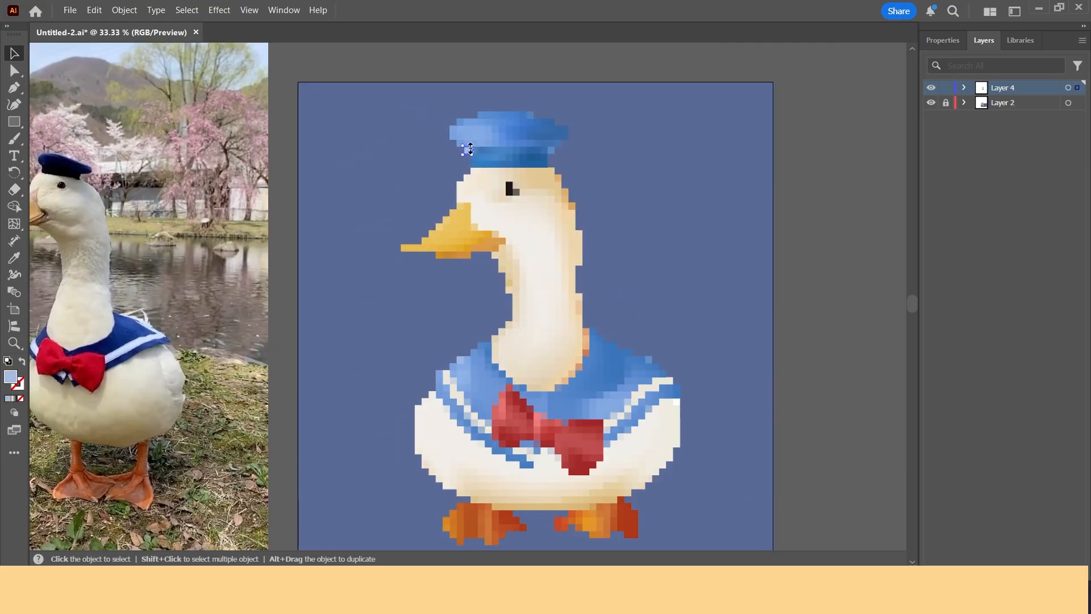
{"action": "key", "text": "alt"}
{"action": "scroll", "coordinate": [371, 193], "scroll_direction": "up", "scroll_amount": 1}
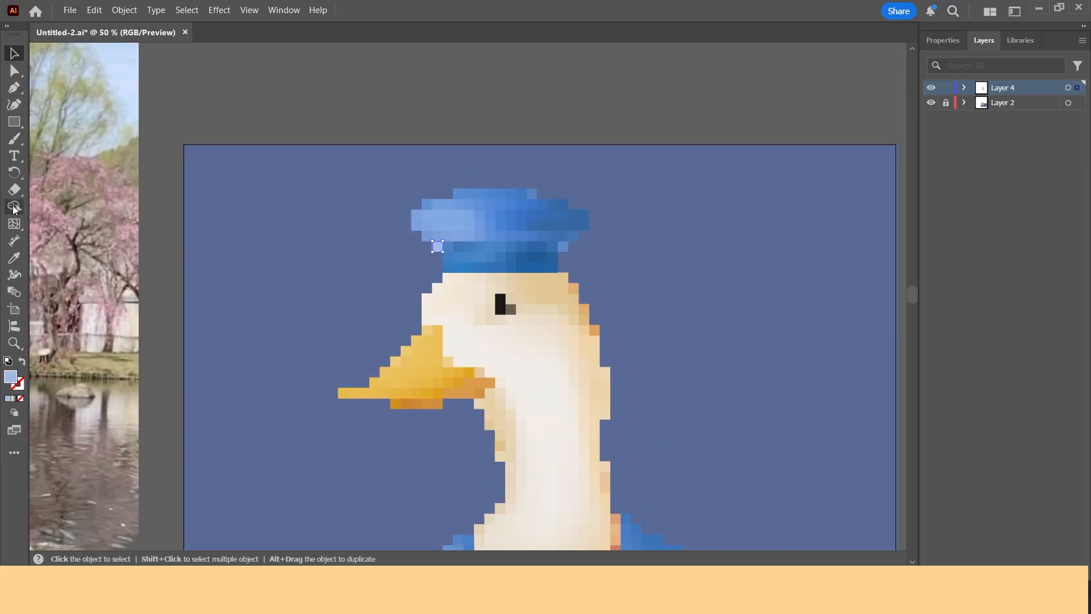
{"action": "scroll", "coordinate": [368, 309], "scroll_direction": "down", "scroll_amount": 1}
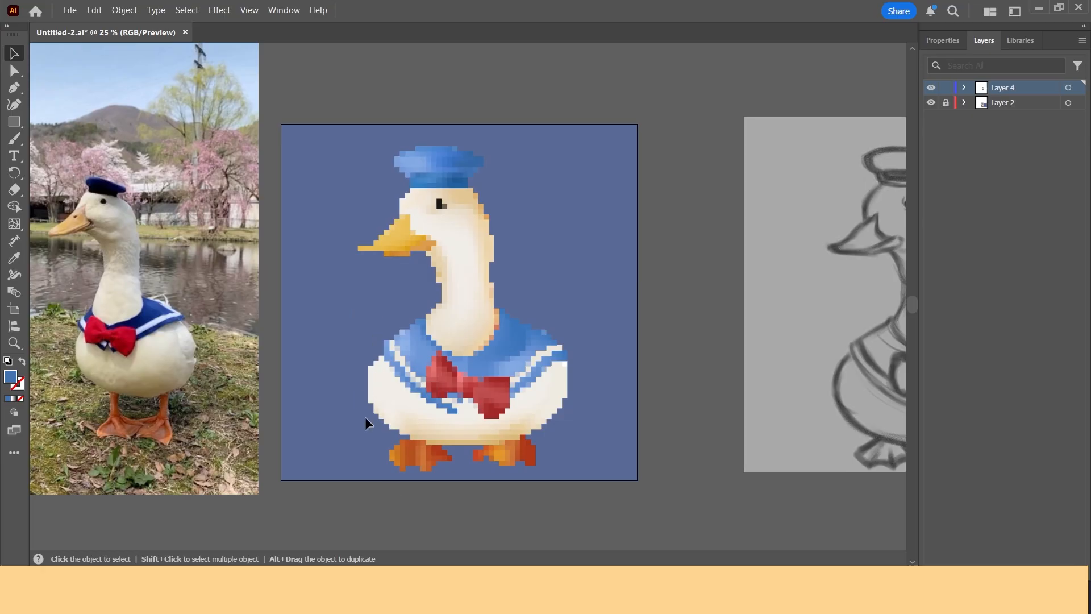
Step: Select all the mosaic tiles and duplicate them beside the original duck
{"action": "left_click_drag", "start_coordinate": [317, 133], "coordinate": [557, 504]}
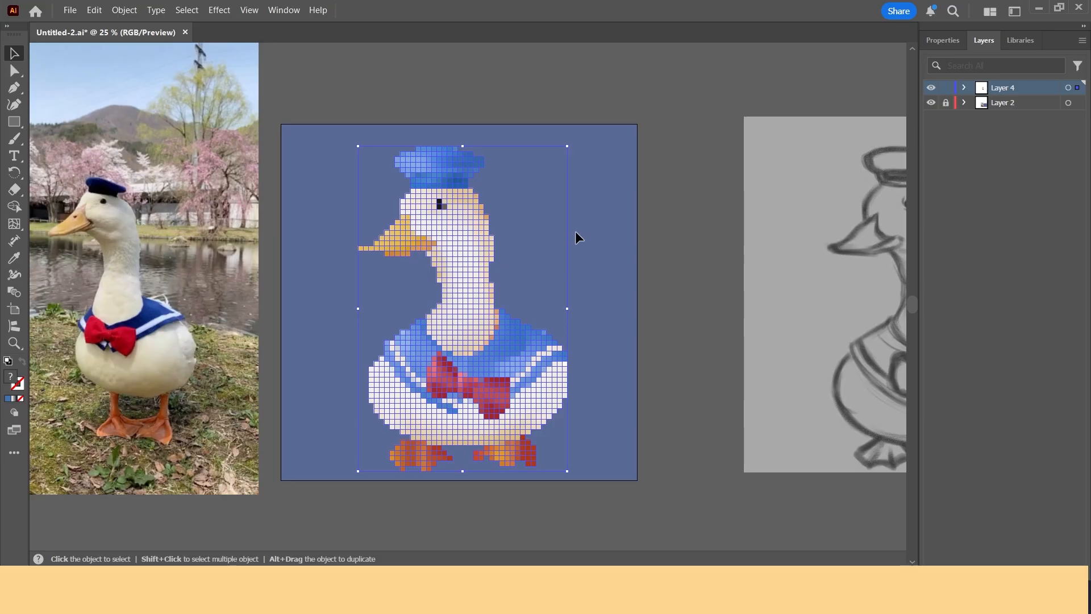
{"action": "left_click", "coordinate": [343, 140]}
{"action": "left_click_drag", "start_coordinate": [337, 145], "coordinate": [574, 473]}
{"action": "left_click", "coordinate": [593, 491]}
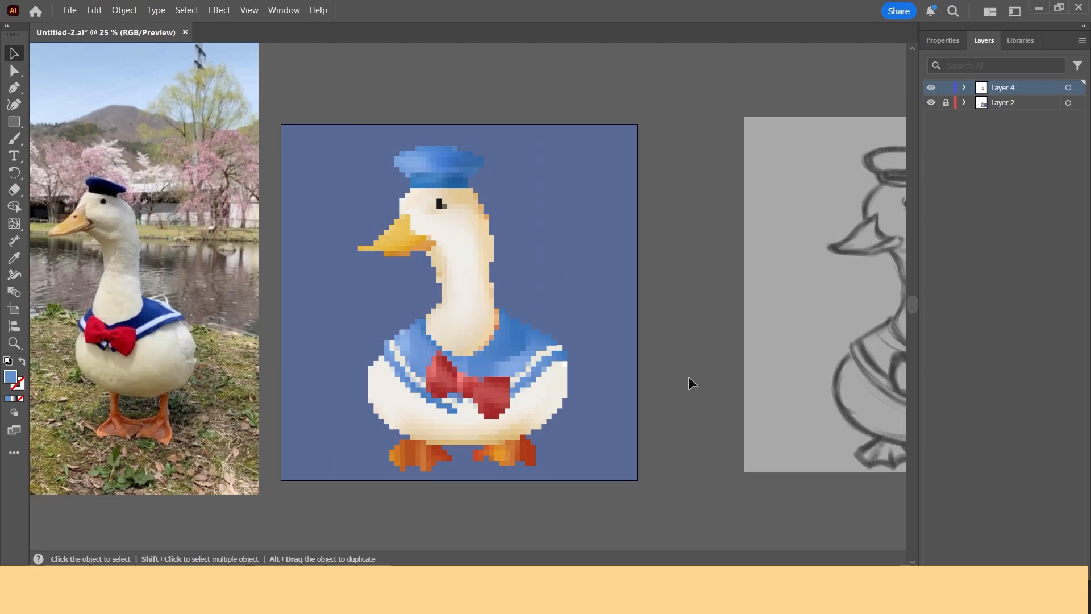
{"action": "left_click_drag", "start_coordinate": [336, 155], "coordinate": [656, 493]}
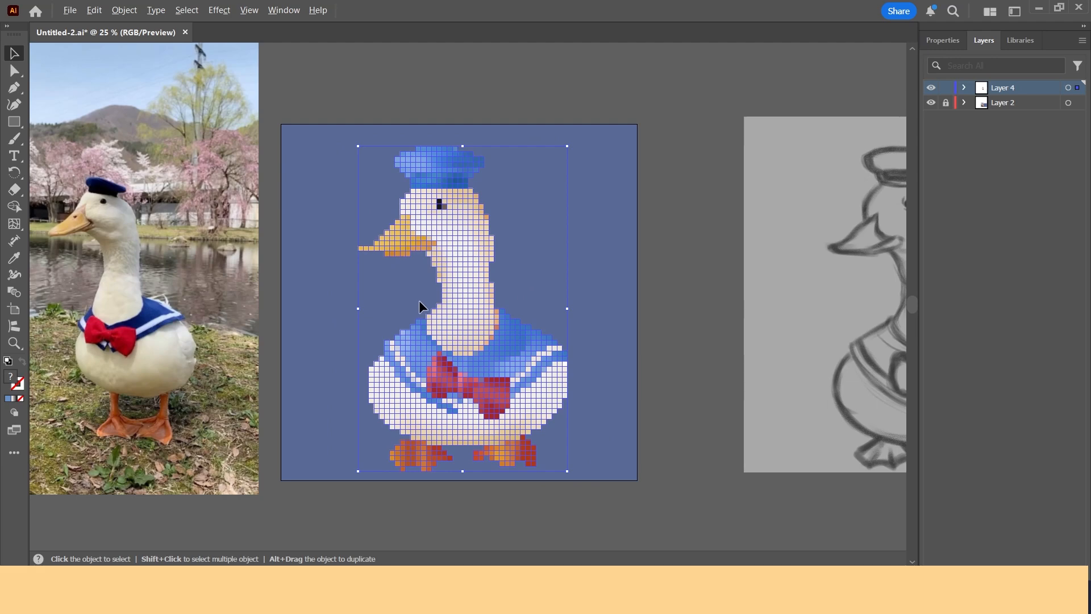
{"action": "left_click_drag", "start_coordinate": [617, 305], "coordinate": [702, 299]}
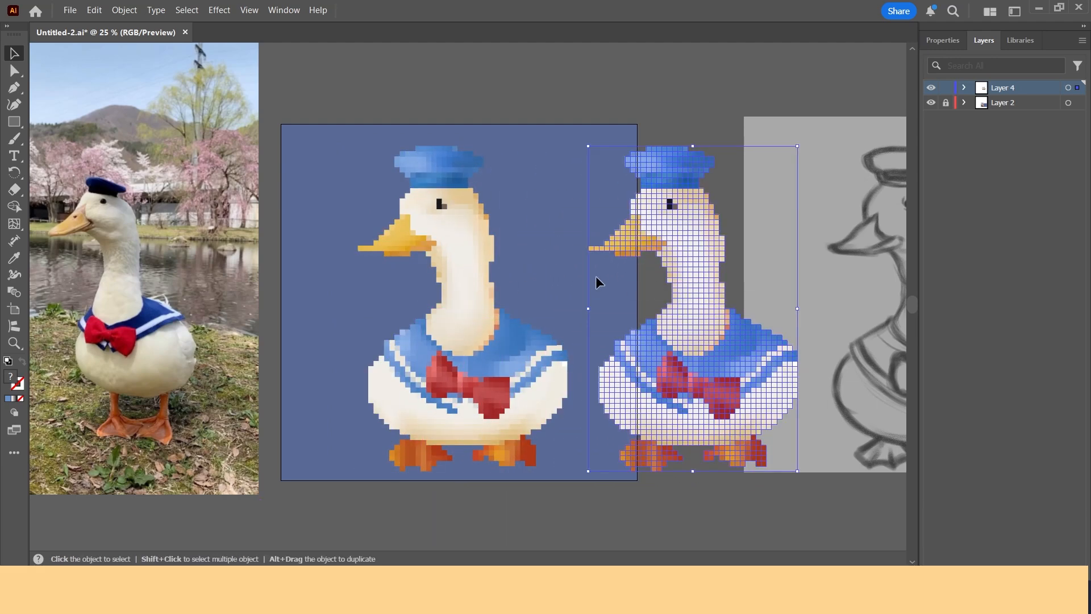
Step: Unite the duplicated tiles into a single silhouette shape with Pathfinder
{"action": "left_click_drag", "start_coordinate": [734, 331], "coordinate": [633, 330]}
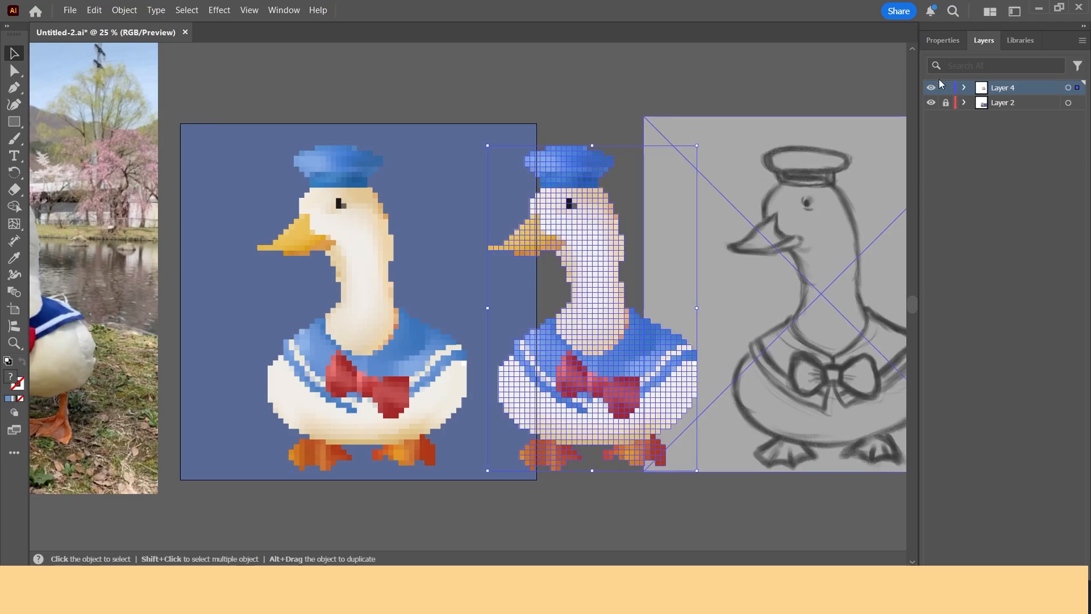
{"action": "left_click", "coordinate": [940, 40]}
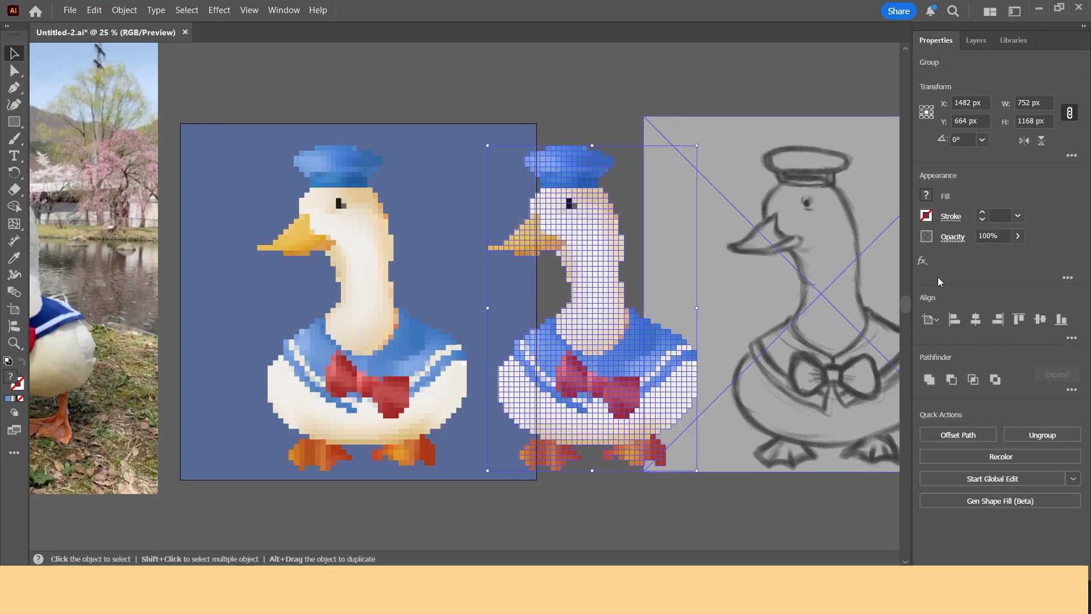
{"action": "left_click", "coordinate": [931, 381]}
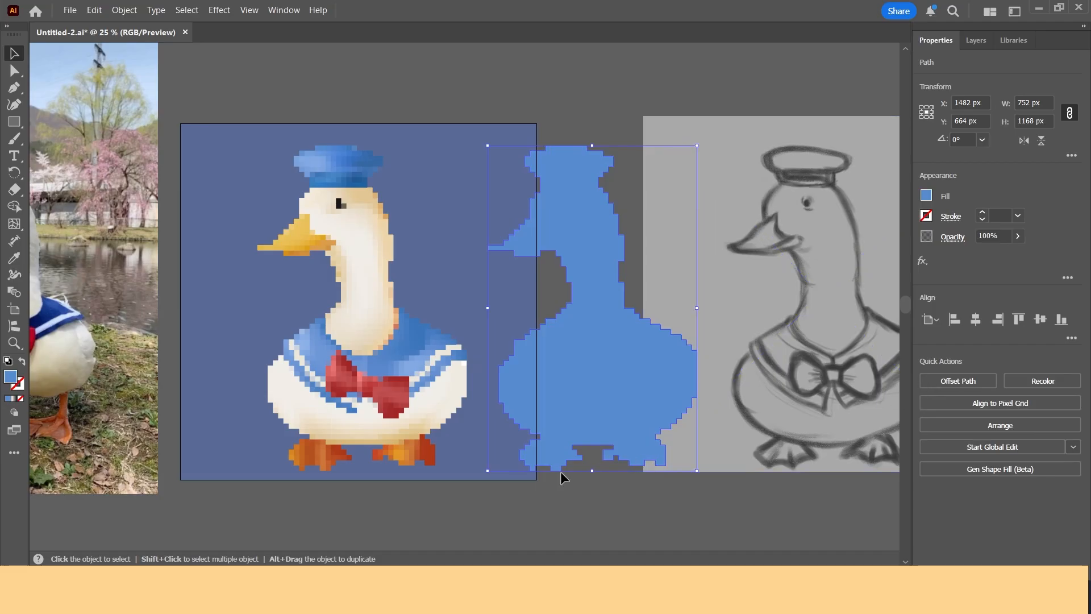
Step: Offset the silhouette path by 20 px with Round joins and unite the offset shapes into one
{"action": "left_click", "coordinate": [533, 488]}
{"action": "left_click", "coordinate": [606, 398]}
{"action": "left_click", "coordinate": [125, 10]}
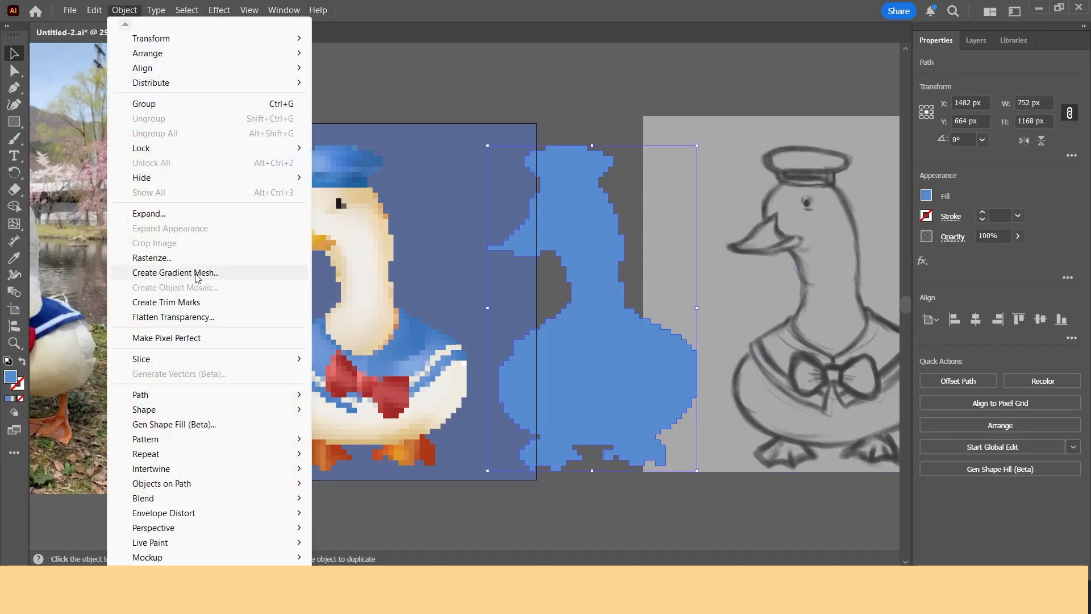
{"action": "mouse_move", "coordinate": [176, 393]}
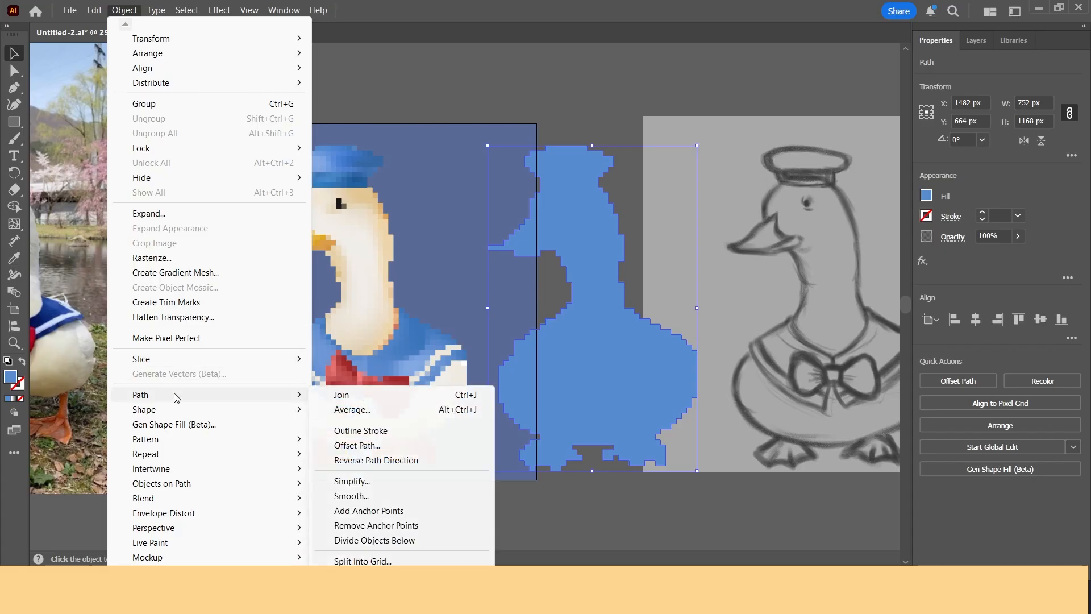
{"action": "left_click", "coordinate": [420, 445]}
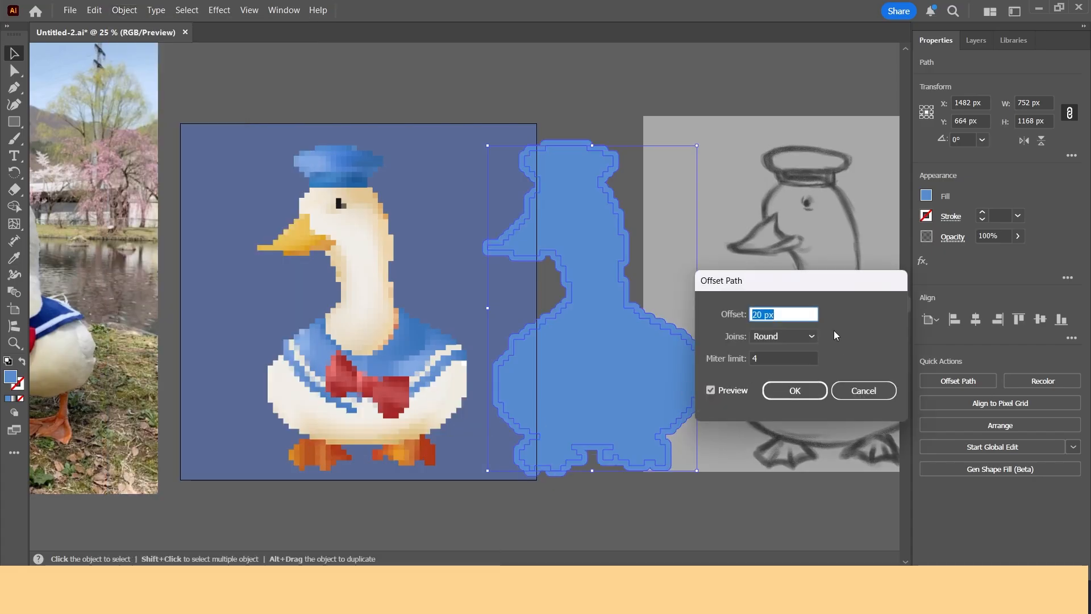
{"action": "left_click", "coordinate": [784, 337]}
{"action": "left_click", "coordinate": [790, 375]}
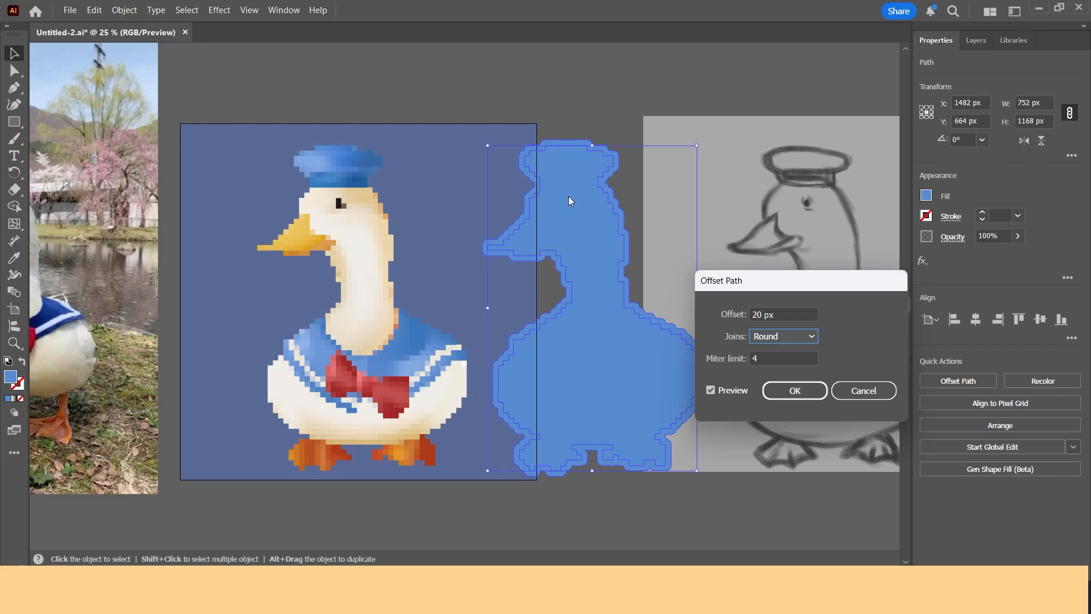
{"action": "left_click", "coordinate": [799, 394]}
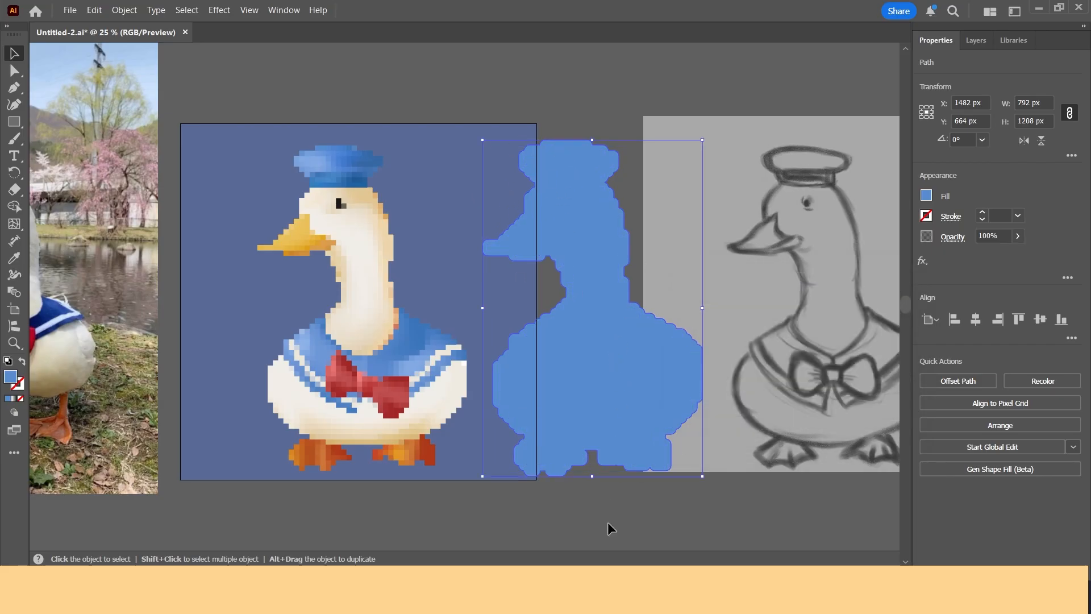
{"action": "left_click", "coordinate": [568, 318], "text": "shift"}
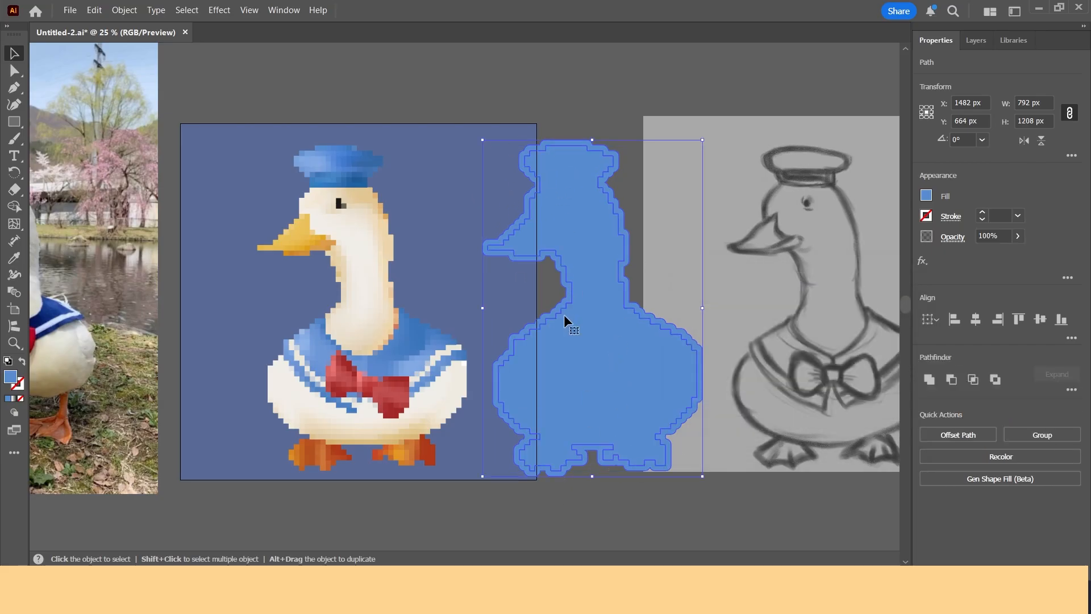
{"action": "left_click", "coordinate": [930, 379]}
Step: Move the outline silhouette over the original mosaic duck and send it to the back
{"action": "left_click", "coordinate": [563, 475]}
{"action": "left_click_drag", "start_coordinate": [588, 426], "coordinate": [357, 418]}
{"action": "scroll", "coordinate": [237, 324], "scroll_direction": "up", "scroll_amount": 1}
{"action": "scroll", "coordinate": [243, 322], "scroll_direction": "down", "scroll_amount": 1}
{"action": "left_click_drag", "start_coordinate": [257, 337], "coordinate": [361, 365]}
{"action": "scroll", "coordinate": [360, 365], "scroll_direction": "down", "scroll_amount": 1}
{"action": "right_click", "coordinate": [442, 401]}
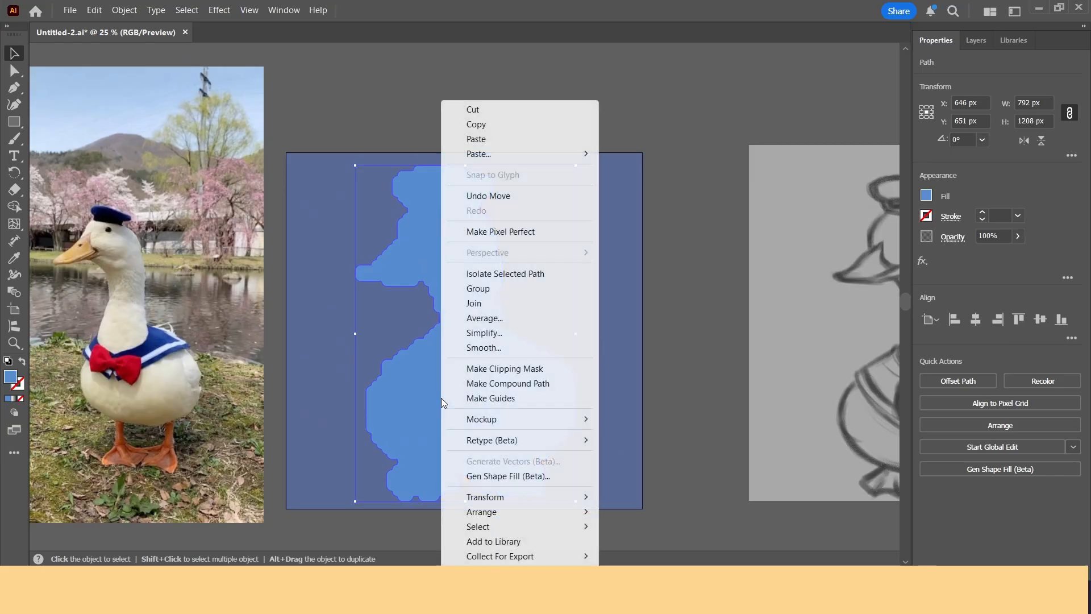
{"action": "mouse_move", "coordinate": [529, 512]}
{"action": "left_click", "coordinate": [643, 556]}
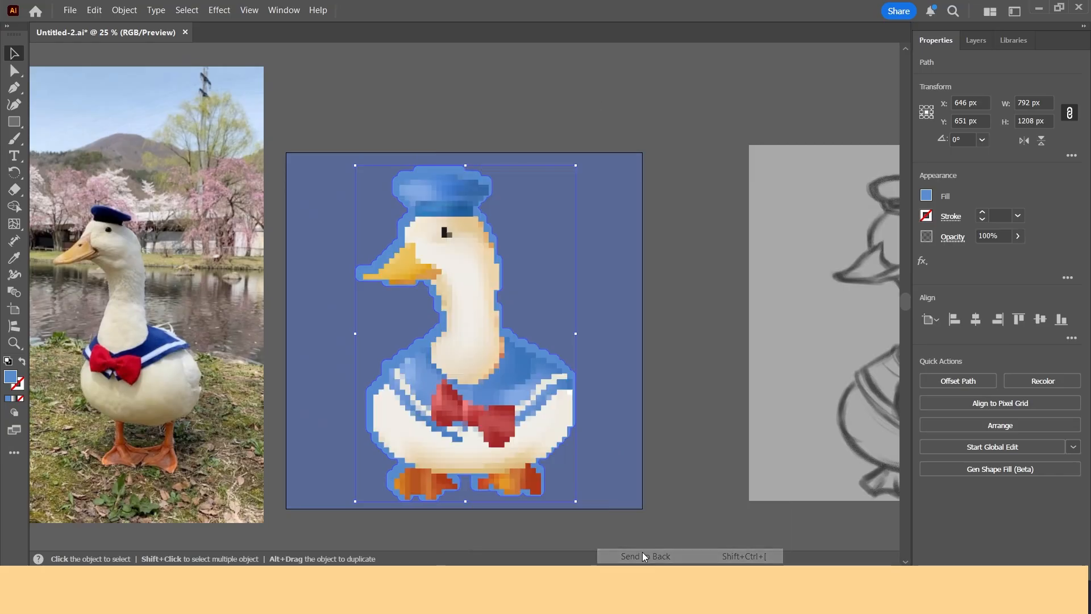
Step: Set the outline silhouette's fill colour to white F0F3F7
{"action": "double_click", "coordinate": [12, 378]}
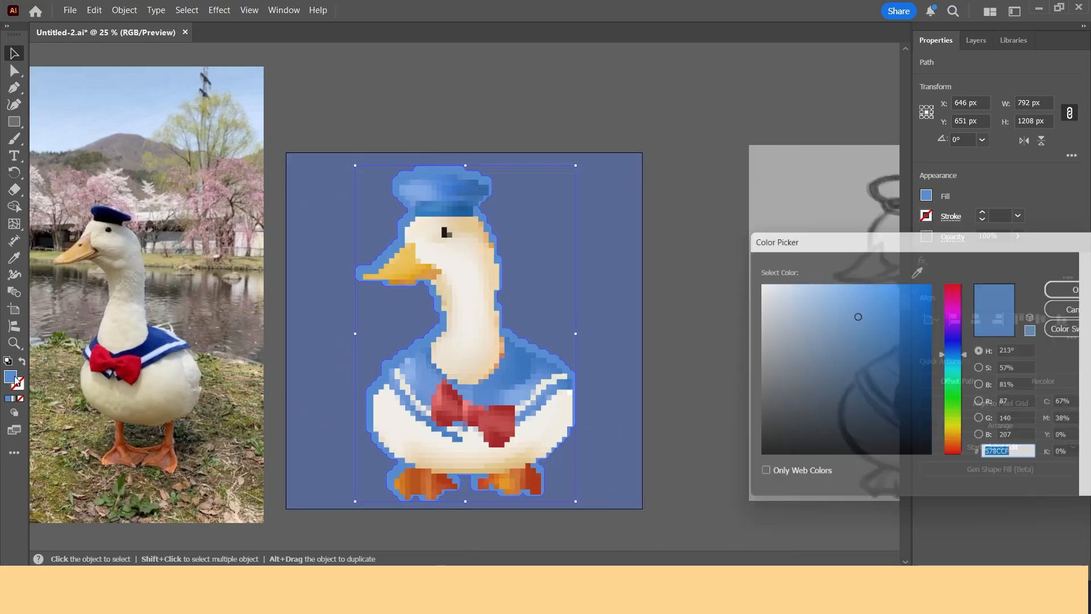
{"action": "mouse_move", "coordinate": [858, 317]}
{"action": "left_mouse_down"}
{"action": "mouse_move", "coordinate": [760, 300]}
{"action": "mouse_move", "coordinate": [757, 285]}
{"action": "left_mouse_up"}
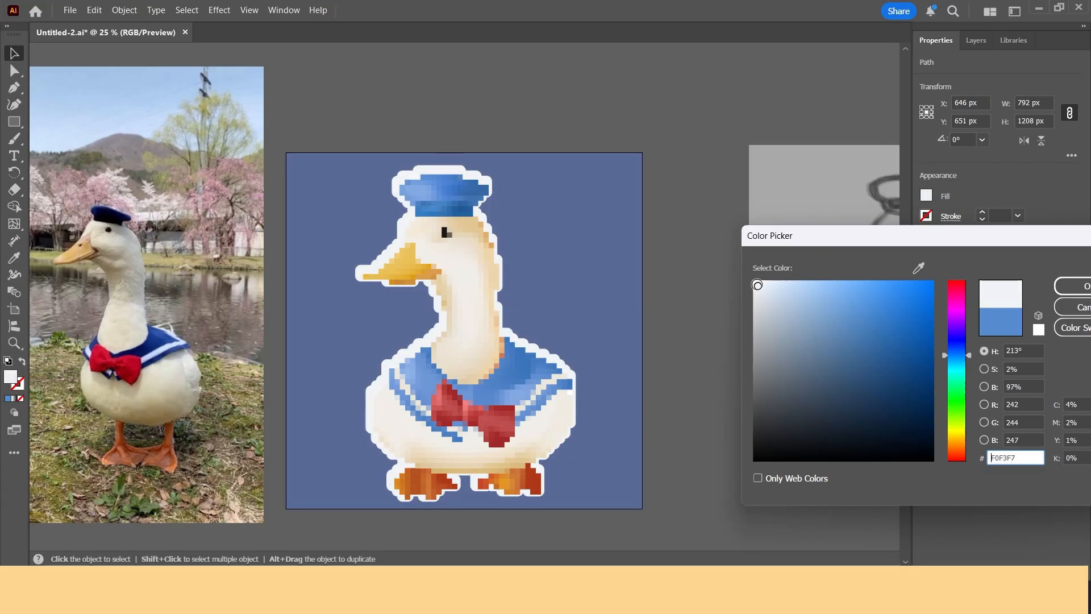
{"action": "left_click", "coordinate": [1074, 286]}
Step: Align the outline and the mosaic tiles to each other's horizontal and vertical centres
{"action": "left_click_drag", "start_coordinate": [334, 114], "coordinate": [824, 276]}
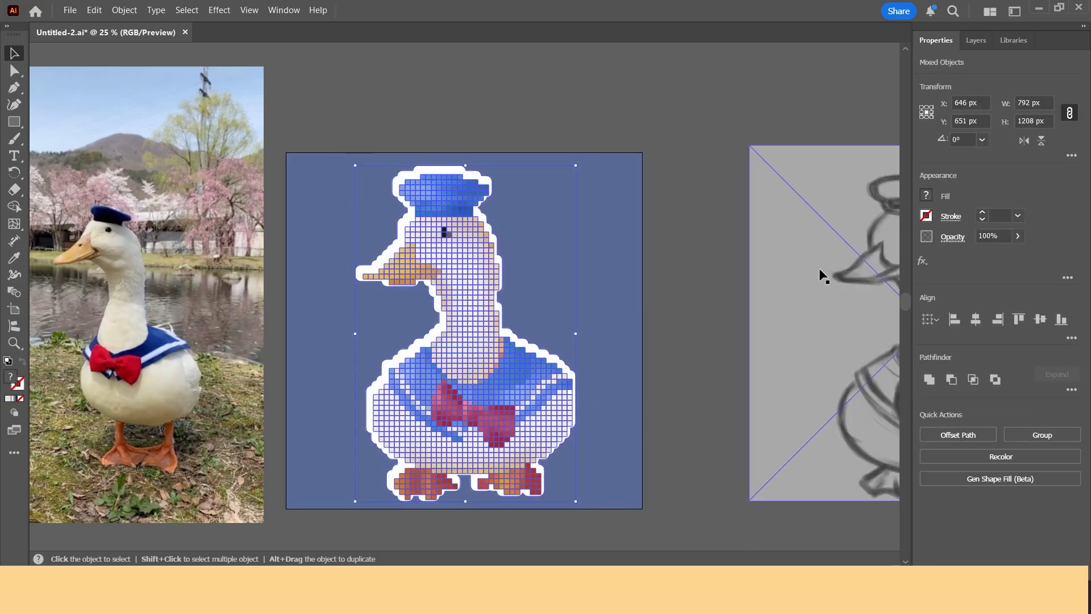
{"action": "left_click", "coordinate": [823, 275], "text": "shift"}
{"action": "left_click", "coordinate": [976, 318]}
{"action": "left_click", "coordinate": [1039, 318]}
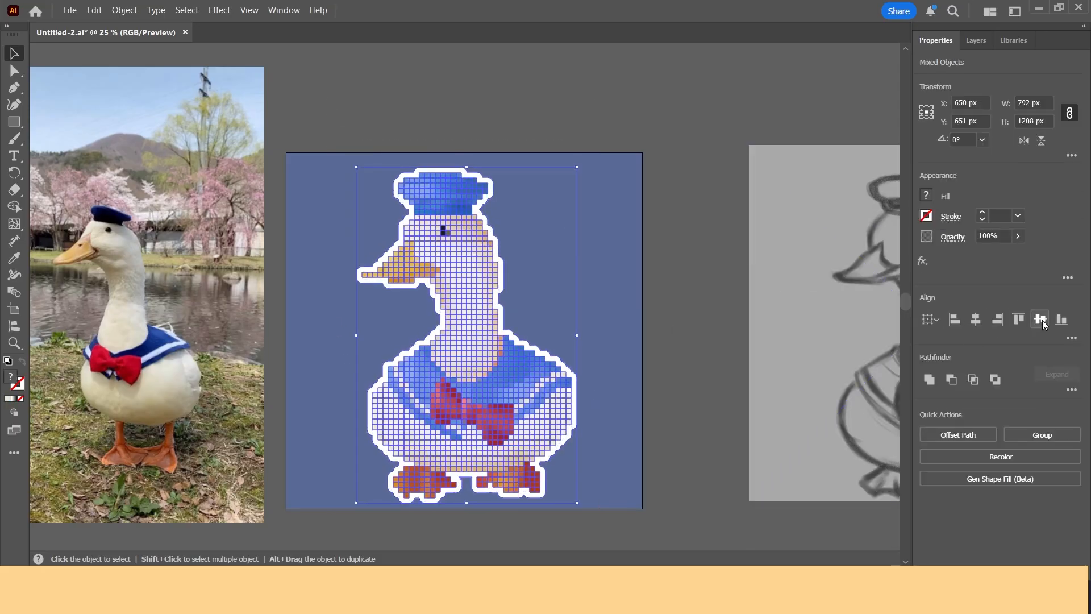
{"action": "left_click", "coordinate": [653, 405]}
{"action": "scroll", "coordinate": [358, 239], "scroll_direction": "left", "scroll_amount": 1}
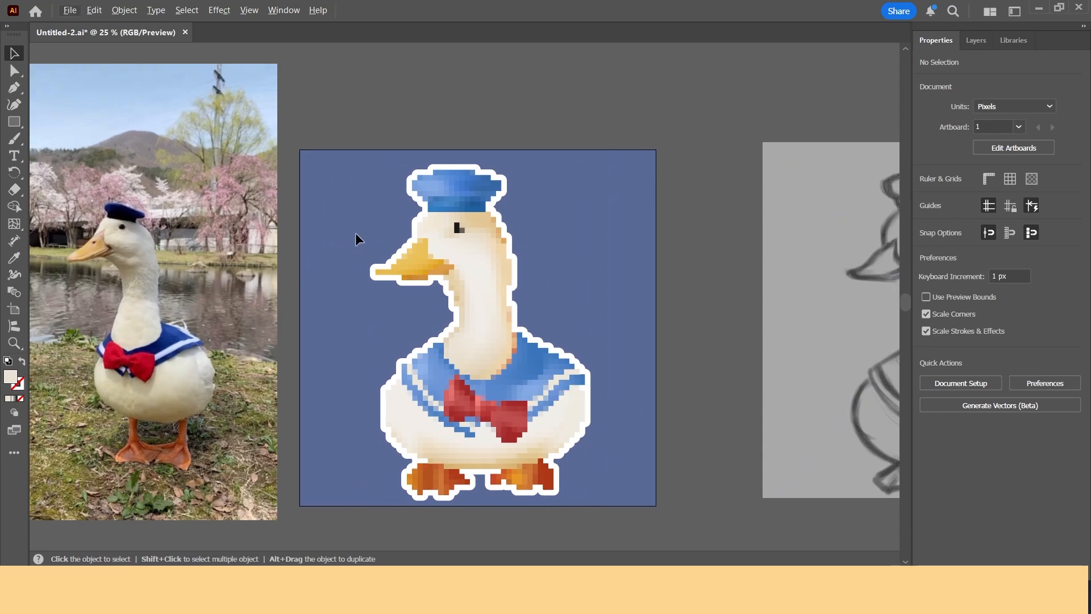
Step: Move the outlined pixel duck off the artboard onto the grey canvas above it
{"action": "left_click_drag", "start_coordinate": [335, 170], "coordinate": [552, 465]}
{"action": "scroll", "coordinate": [540, 396], "scroll_direction": "down", "scroll_amount": 1}
{"action": "scroll", "coordinate": [694, 351], "scroll_direction": "up", "scroll_amount": 5}
{"action": "left_click_drag", "start_coordinate": [468, 494], "coordinate": [528, 172]}
{"action": "scroll", "coordinate": [726, 287], "scroll_direction": "up", "scroll_amount": 3}
{"action": "left_click", "coordinate": [329, 146]}
{"action": "left_click", "coordinate": [496, 363]}
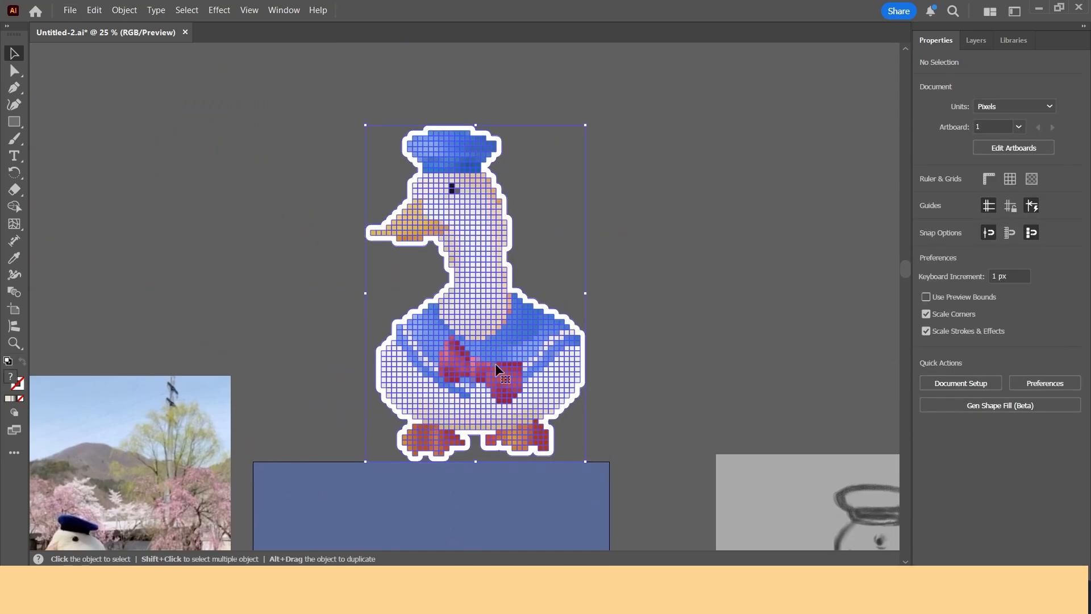
{"action": "left_click_drag", "start_coordinate": [496, 363], "coordinate": [485, 279]}
{"action": "left_click", "coordinate": [634, 352]}
{"action": "scroll", "coordinate": [595, 342], "scroll_direction": "down", "scroll_amount": 2}
{"action": "scroll", "coordinate": [555, 330], "scroll_direction": "up", "scroll_amount": 1}
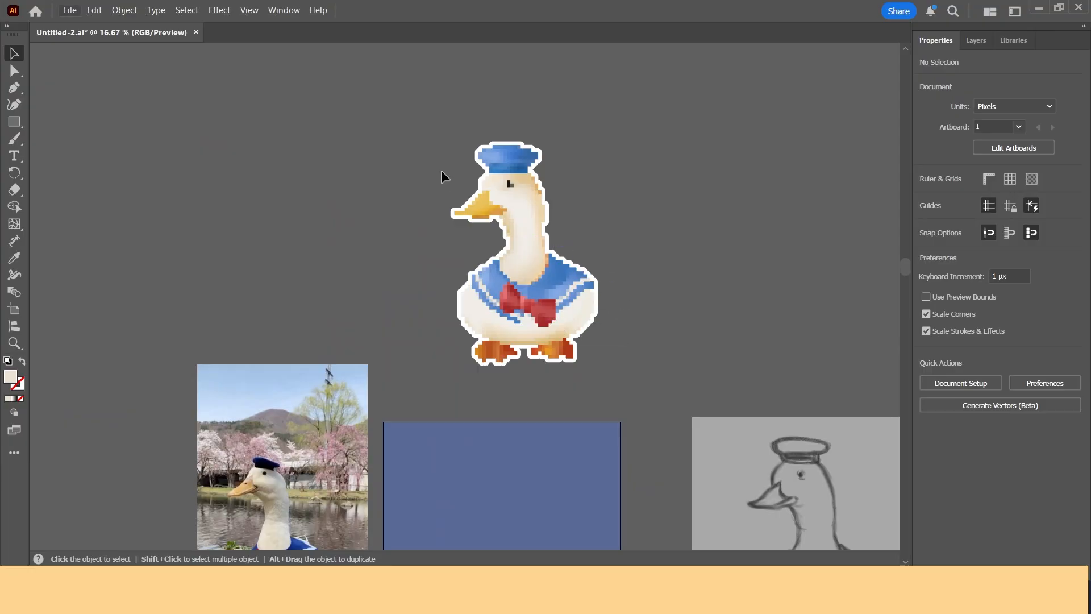
Step: Move the outlined pixel duck back onto the centre of the blue artboard
{"action": "left_click_drag", "start_coordinate": [441, 170], "coordinate": [650, 407]}
{"action": "left_click", "coordinate": [608, 394]}
{"action": "scroll", "coordinate": [608, 394], "scroll_direction": "down", "scroll_amount": 3}
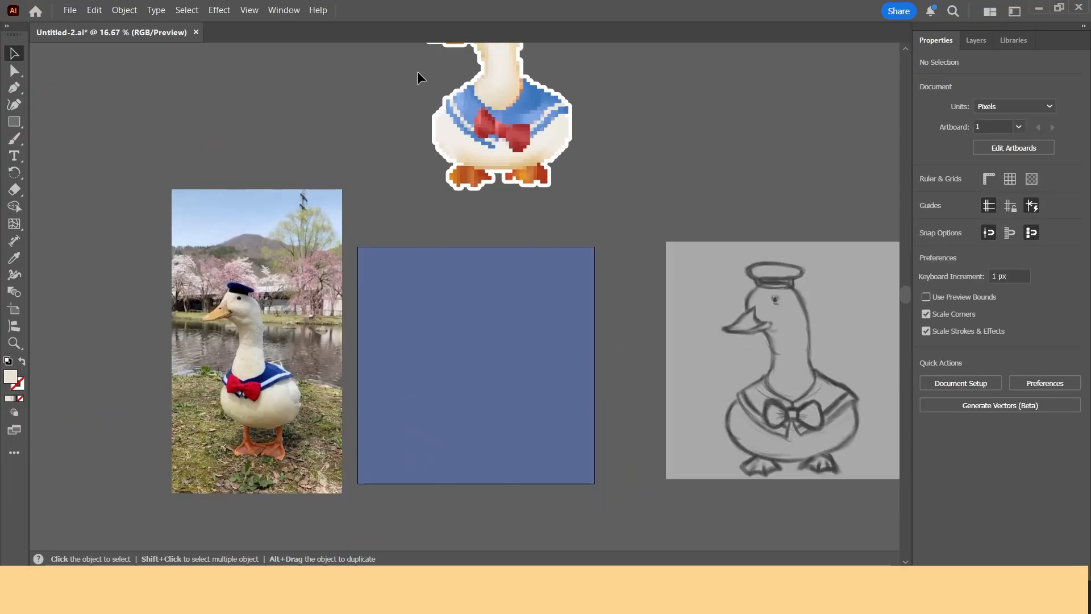
{"action": "scroll", "coordinate": [409, 114], "scroll_direction": "up", "scroll_amount": 2}
{"action": "left_click_drag", "start_coordinate": [533, 249], "coordinate": [590, 392]}
{"action": "scroll", "coordinate": [619, 405], "scroll_direction": "up", "scroll_amount": 1}
{"action": "left_click", "coordinate": [665, 544]}
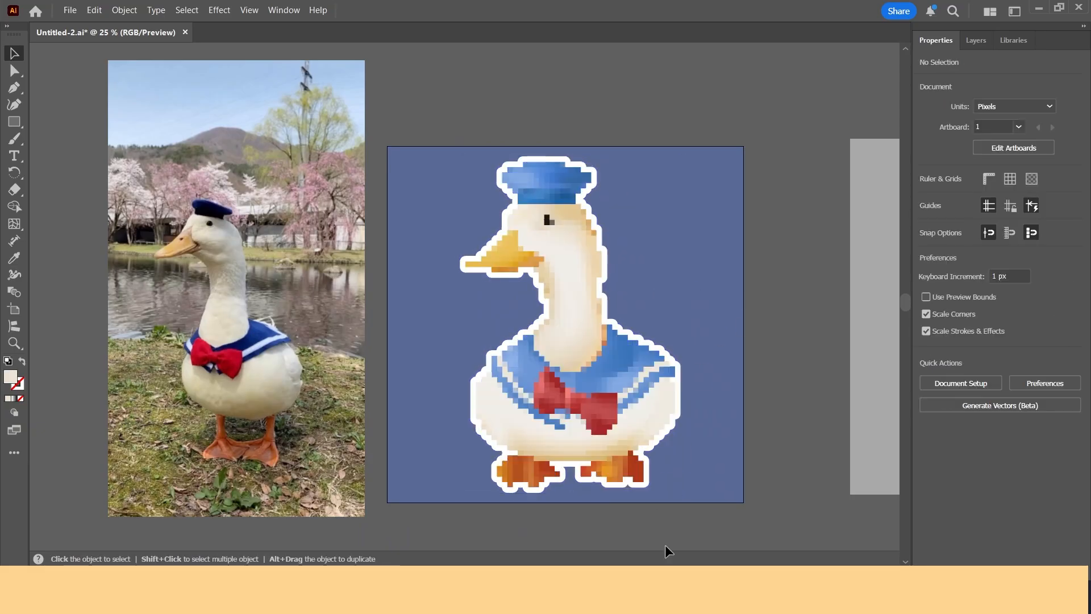